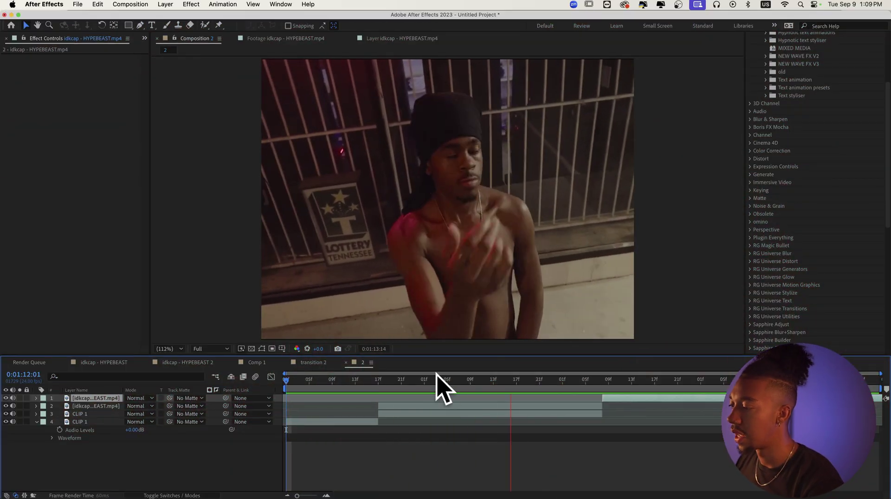
Stop the preview and rename the topmost footage layer to CLIP 2.
key("space")
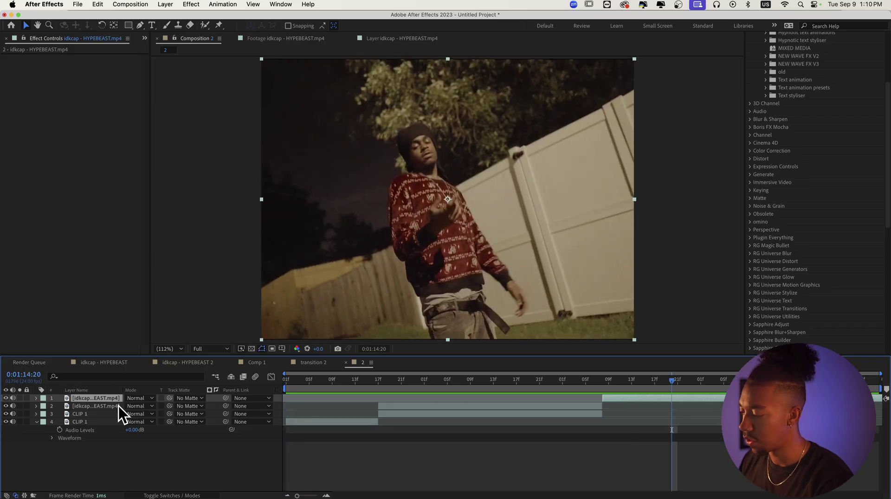
key("Return")
type("CL")
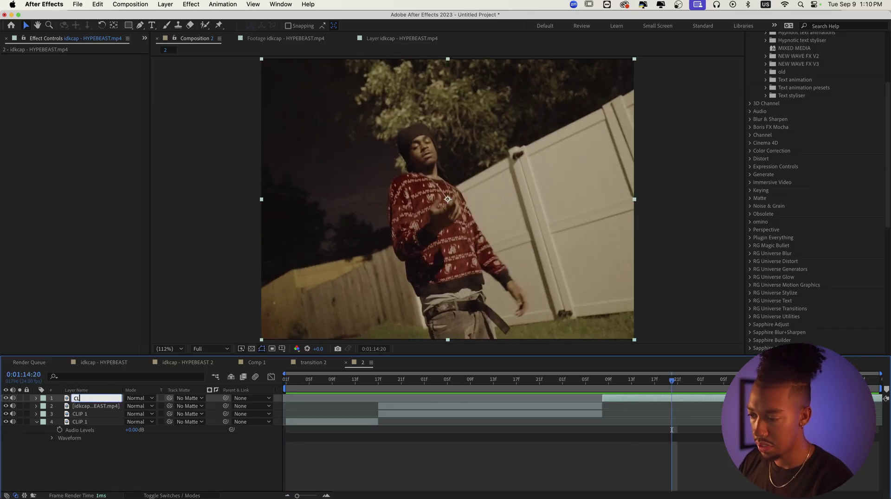
type("IP 2")
key("Return")
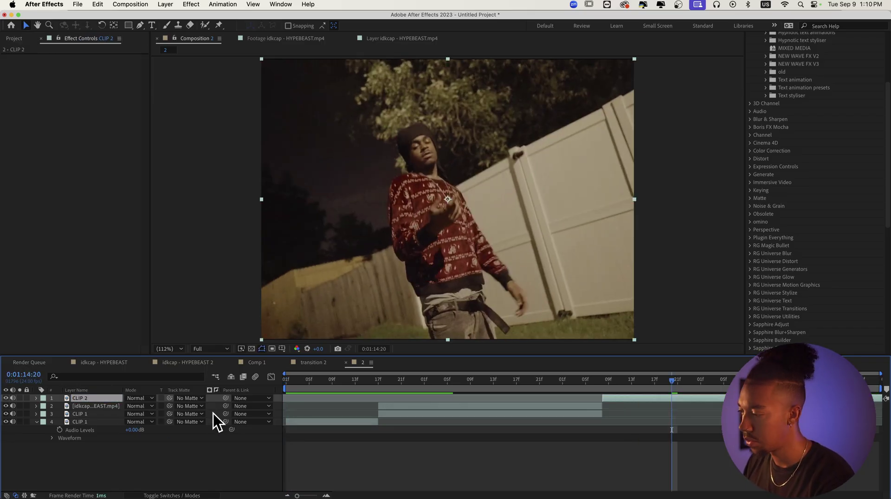
Inspect the first clip's layers and examine the Roto Brush cutout in the layer view before returning to the composition.
left_click(395, 380)
left_click_drag(396, 390, 290, 420)
left_click(290, 421)
left_click(406, 382)
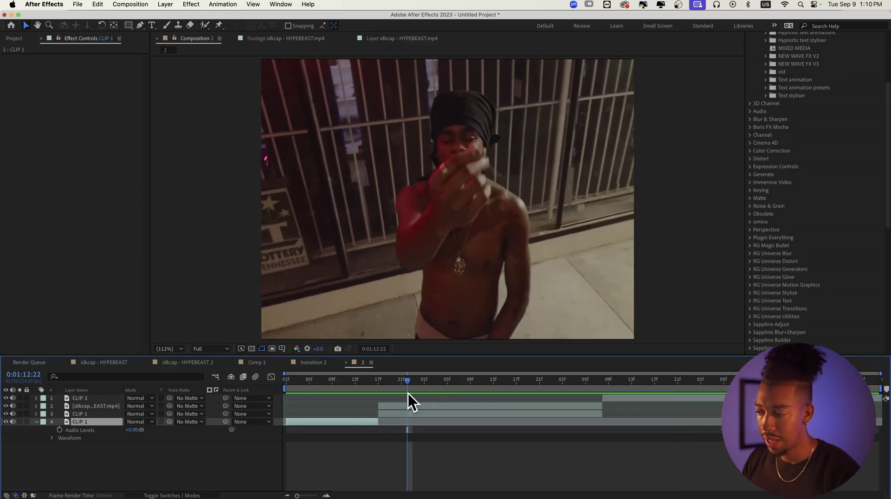
left_click(405, 405)
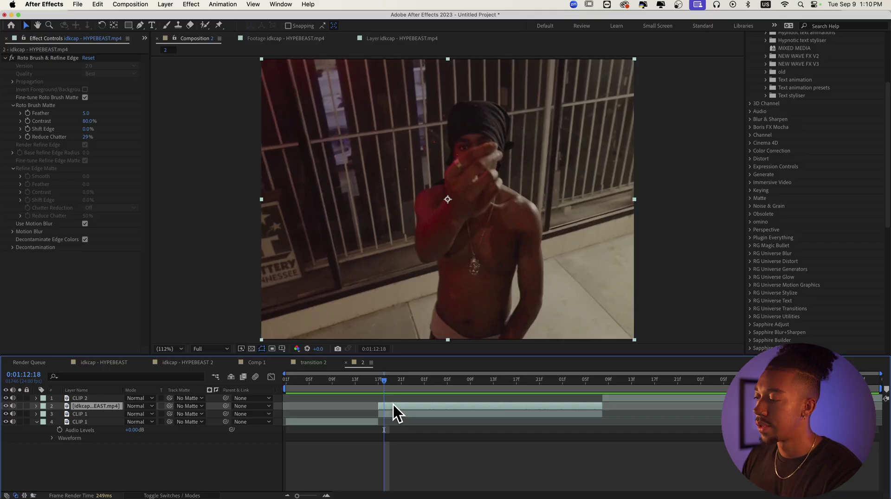
double_click(392, 403)
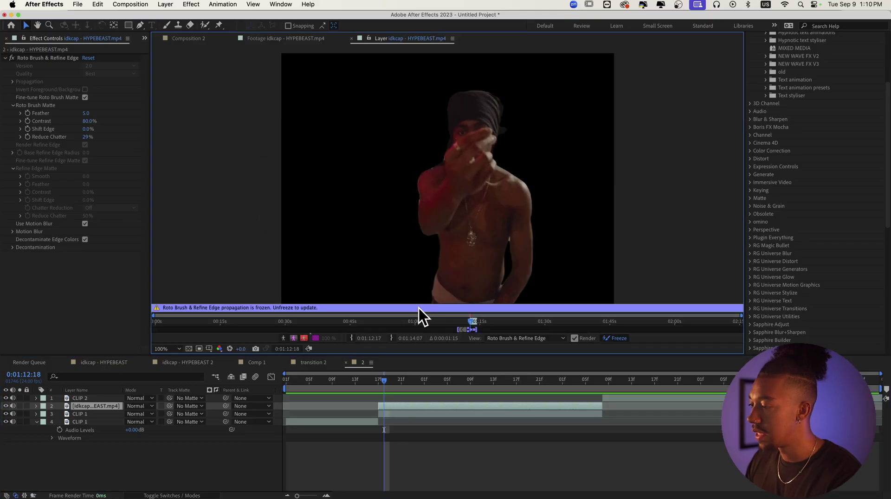
left_click_drag(406, 383, 511, 382)
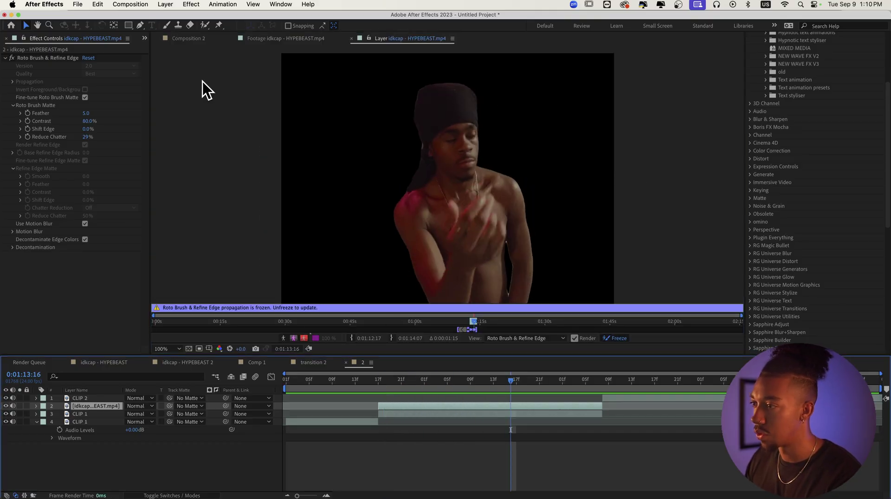
left_click(189, 39)
Add an adjustment layer, split it at 0:01:12:17 where the cutout clip starts, and delete the earlier part.
left_click(395, 379)
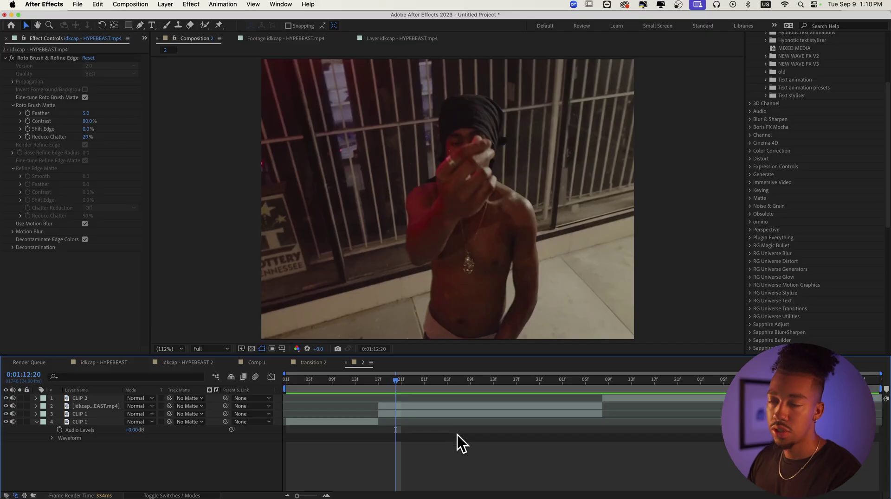
right_click(432, 460)
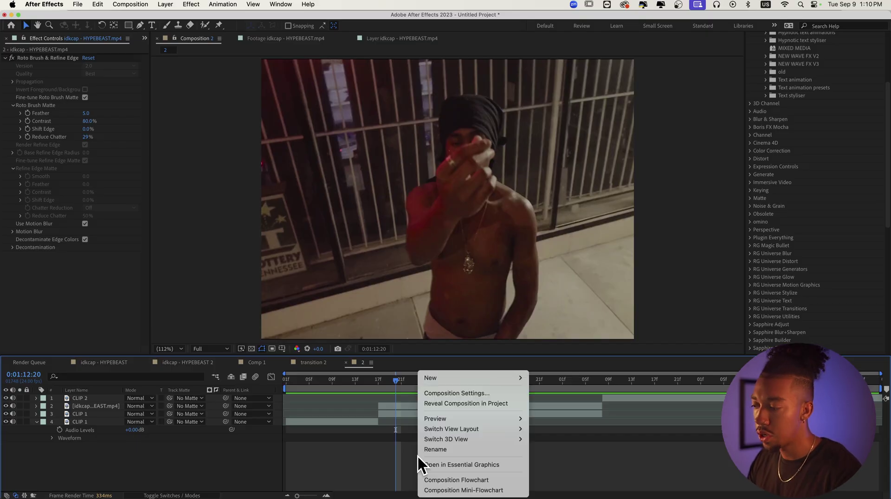
mouse_move(506, 378)
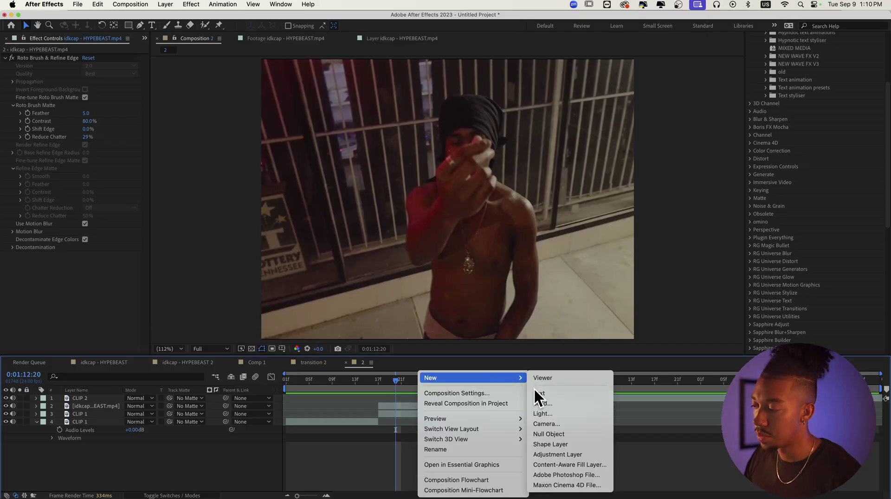
left_click(555, 456)
left_click(378, 382)
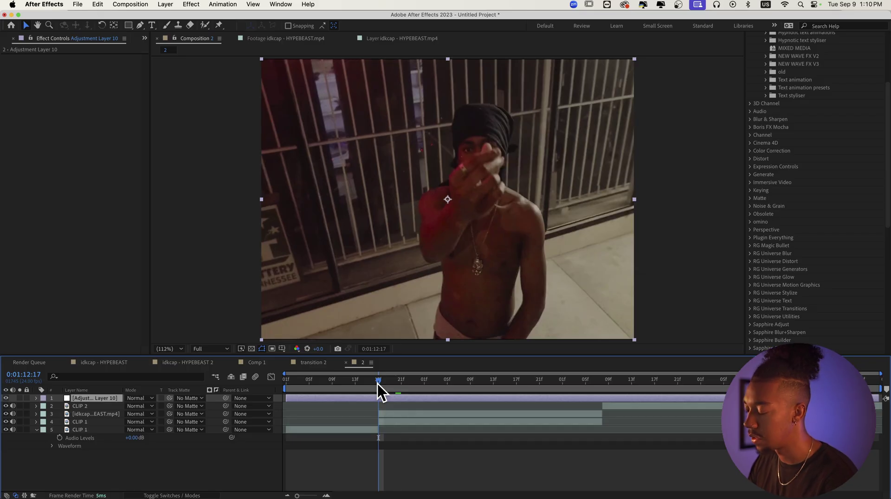
key("super+shift+d")
left_click(359, 405)
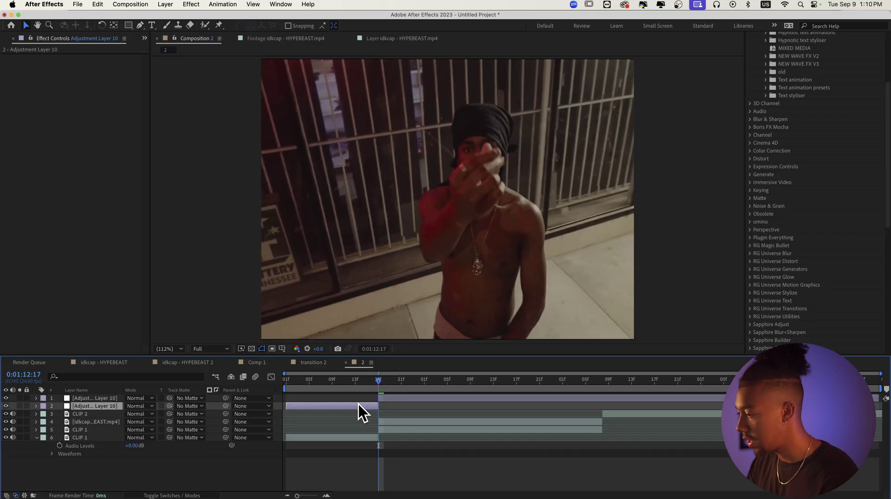
key("Delete")
Split the adjustment layer at 0:01:14:08, where CLIP 2 starts, and delete the part after the cut.
left_click(601, 379)
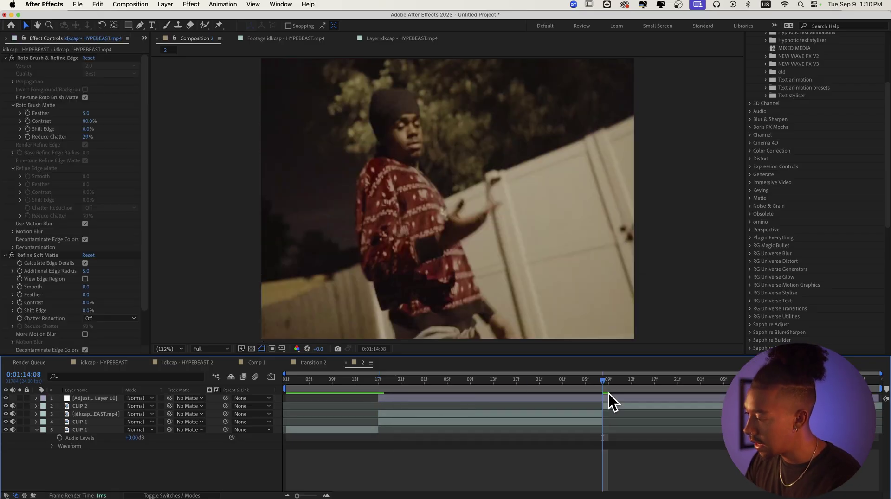
left_click(608, 397)
key("super+shift+d")
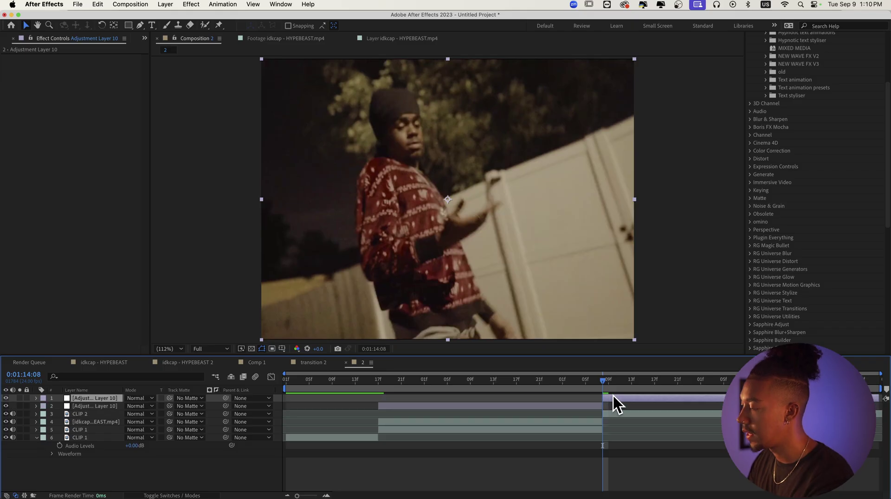
key("Delete")
Apply Posterize Time to the adjustment layer with a frame rate of 8 and preview the section.
scroll(750, 223, "up", 5)
left_click(778, 92)
left_click(778, 91)
type("poster")
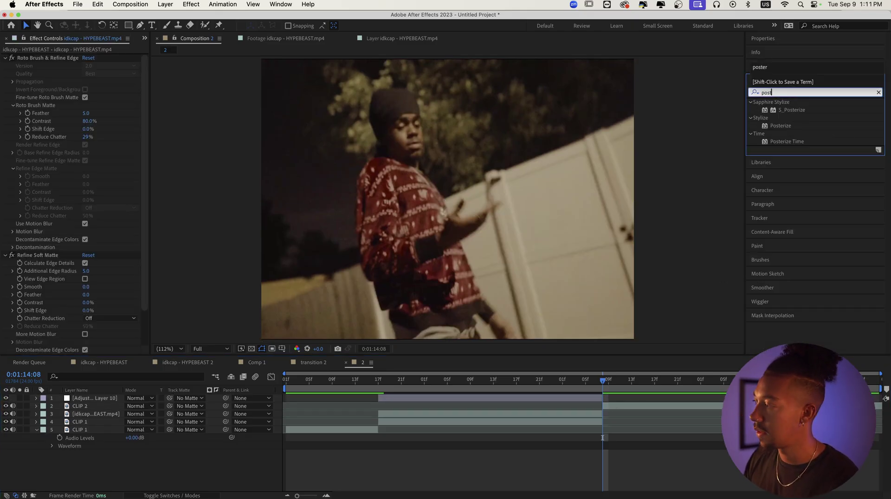
left_click_drag(790, 143, 419, 397)
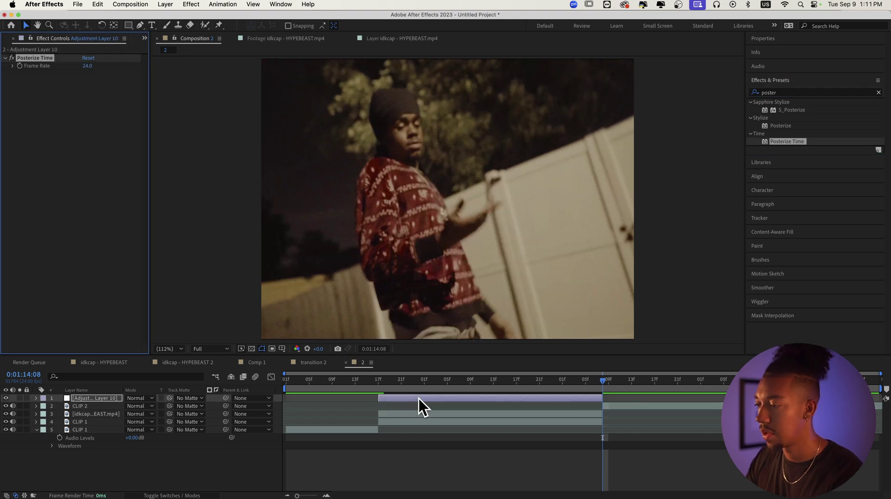
left_click(87, 66)
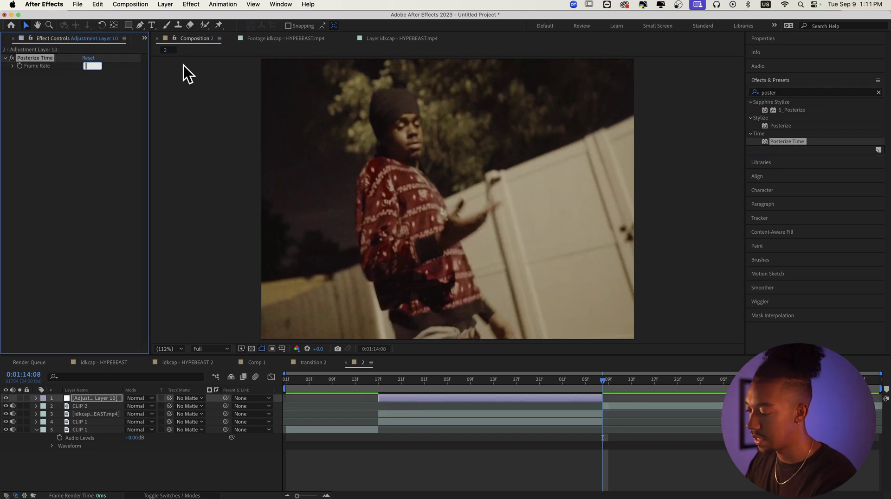
left_click(383, 381)
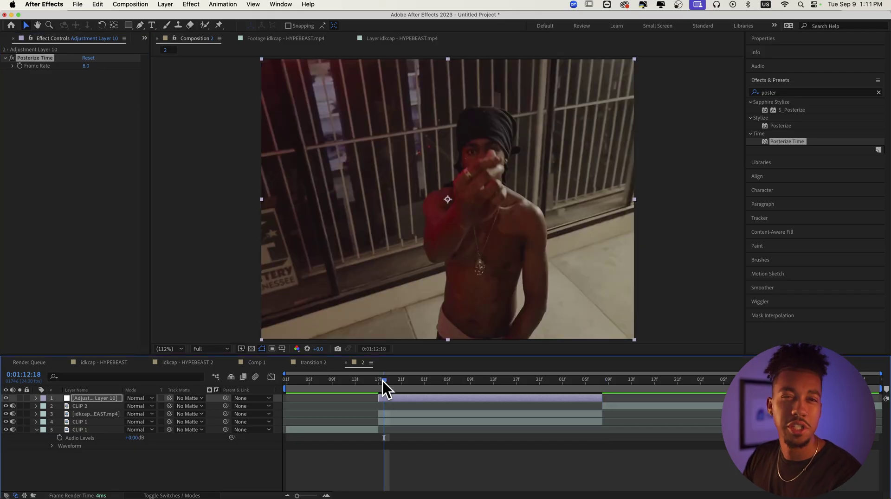
left_click_drag(383, 380, 227, 392)
key("space")
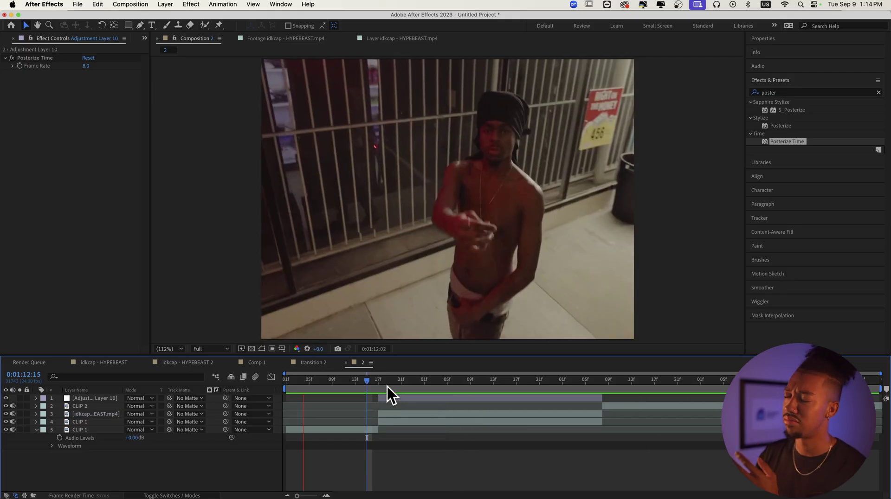
Create a white comp-sized solid named GEO SAUCE and place it directly below the rotoscoped cutout layer.
key("super+y")
left_click(387, 412)
key("Escape")
left_click(378, 272)
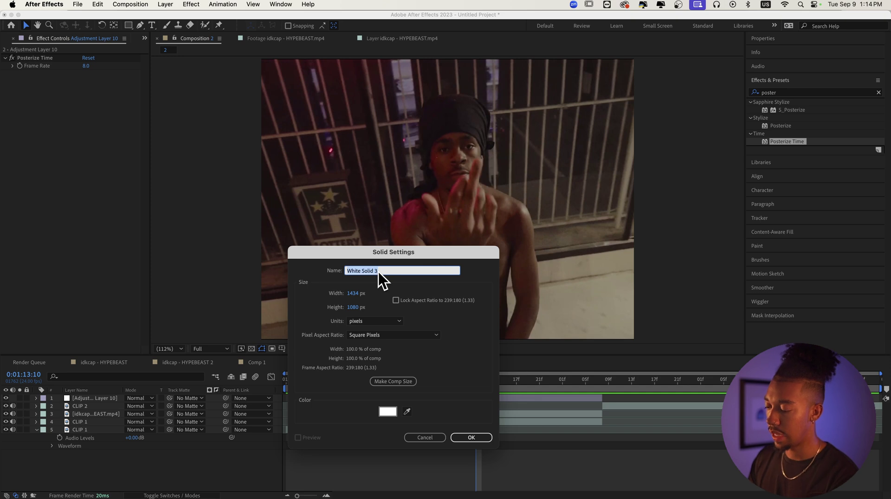
type("GEO SAUCE")
key("Return")
left_click_drag(102, 395, 100, 423)
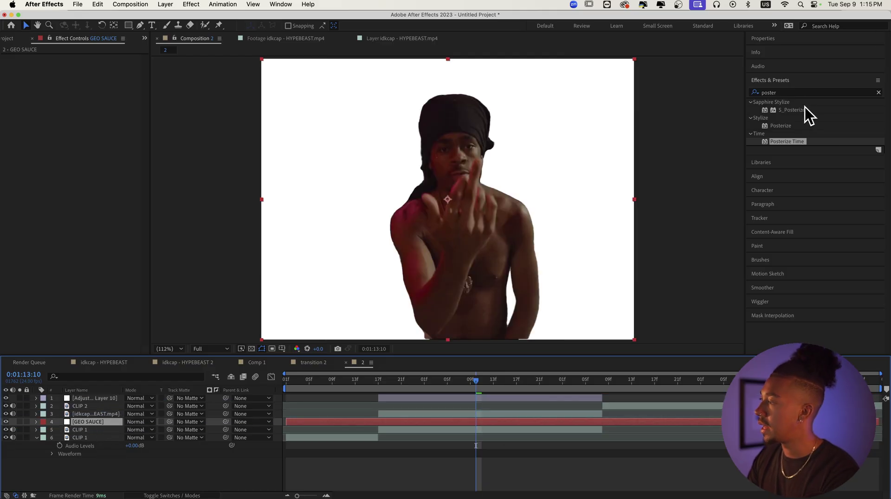
Apply the Crop Edges preset to the GEO SAUCE solid and set its crop amount per edge to 25.5%.
left_click(804, 93)
key("super+a")
type("crop ")
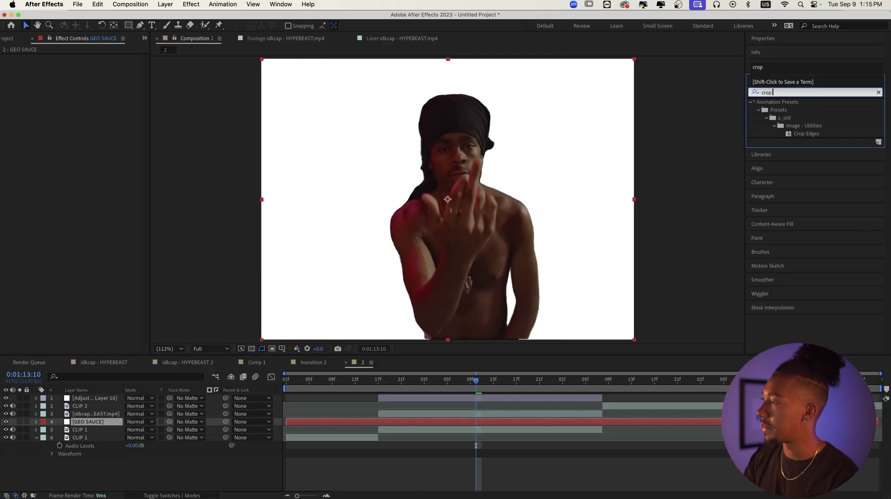
type(" edg")
left_click_drag(806, 134, 7, 113)
left_click_drag(88, 66, 190, 80)
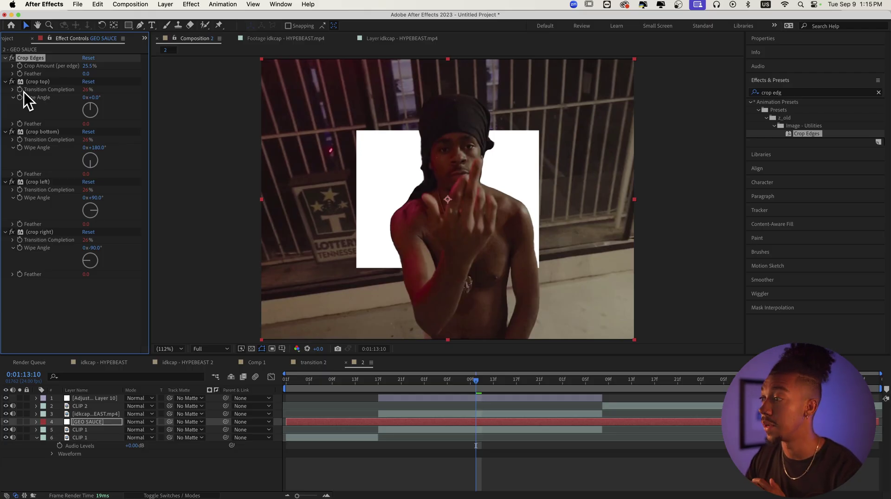
Try wipe angles of -62° for crop top and 25° for crop bottom, and undo both changes.
left_click(46, 83)
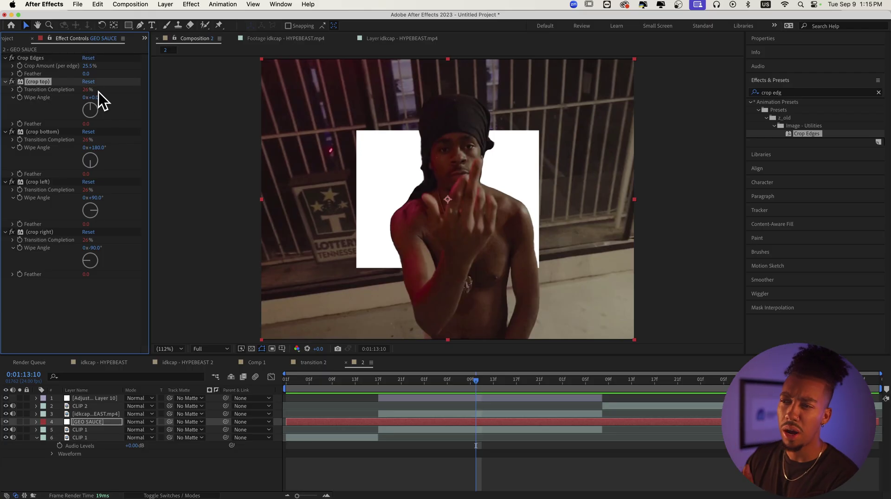
mouse_move(94, 110)
left_mouse_down()
mouse_move(73, 133)
mouse_move(88, 106)
mouse_move(90, 116)
mouse_move(84, 107)
left_mouse_up()
left_click_drag(88, 163, 93, 154)
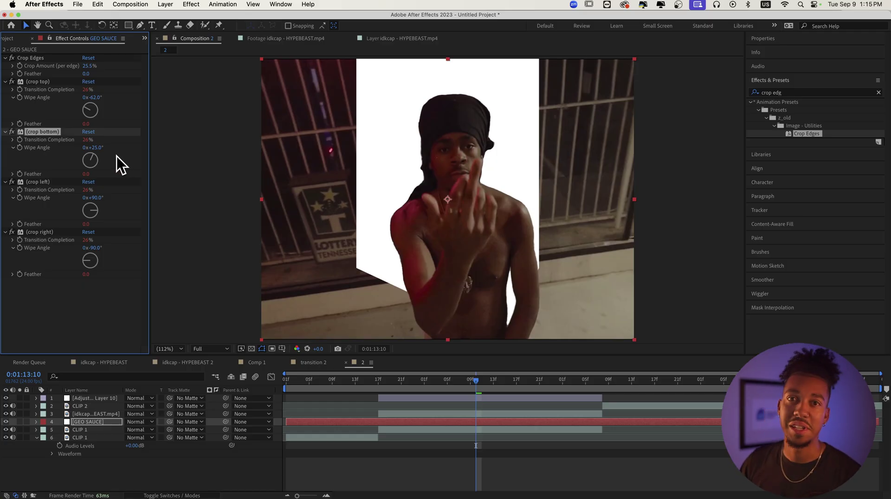
key("super+z")
key("super+z")
key("super+z")
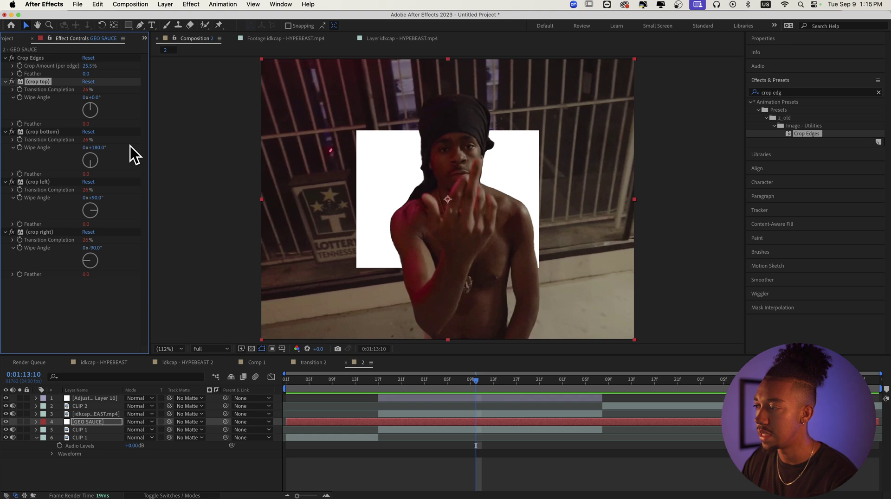
Give the crop top effect's Wipe Angle the expression posterizeTime(8); wiggle(24,80) and preview the motion.
left_click(20, 98, "alt")
type("posterizeTime(")
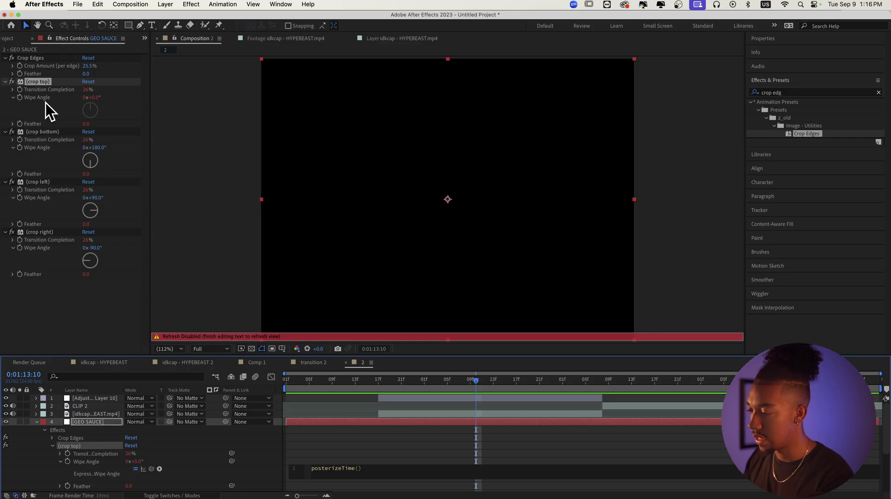
key("BackSpace")
left_click(358, 468)
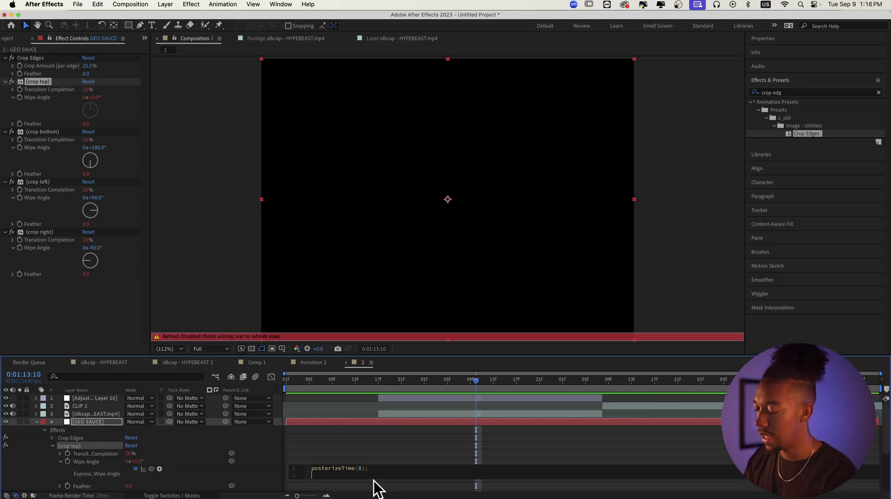
type("wiggle()")
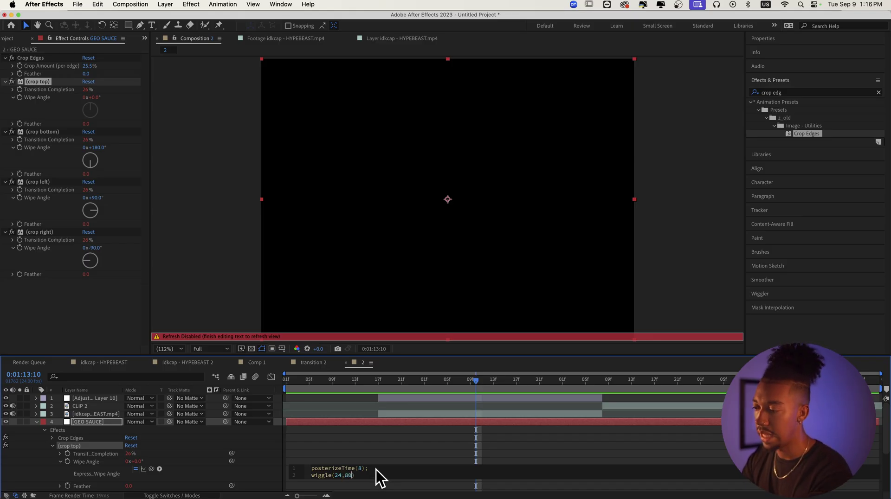
left_click_drag(413, 391, 384, 389)
key("space")
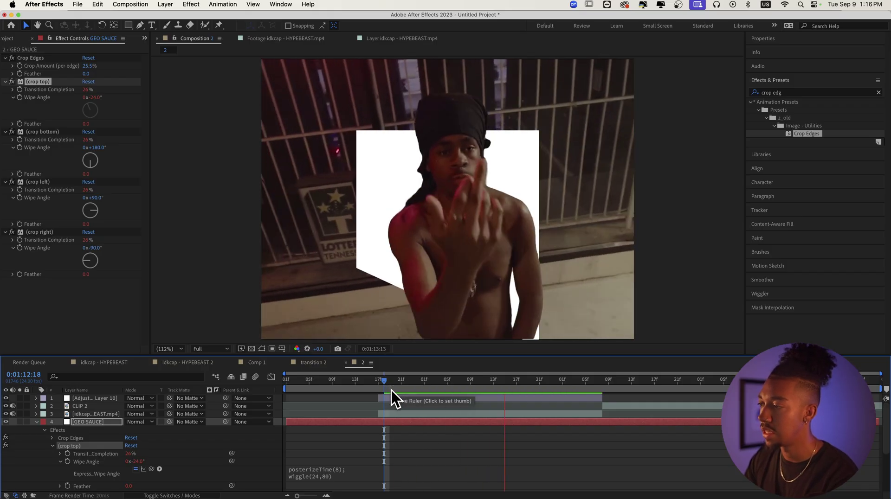
Copy the Wipe Angle expression to the crop bottom, crop left and crop right effects and preview the shape's motion.
left_click(303, 474)
key("super+c")
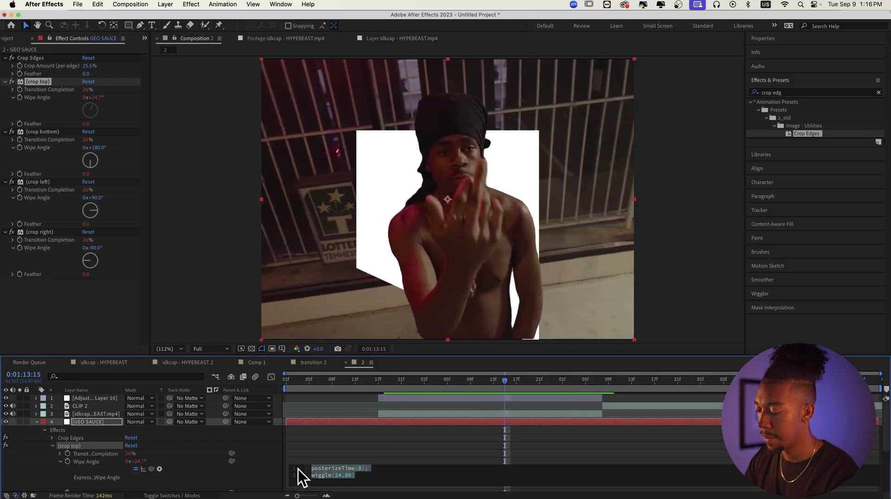
left_click(20, 148, "alt")
scroll(422, 404, "down", 3)
key("super+v")
left_click(19, 198, "alt")
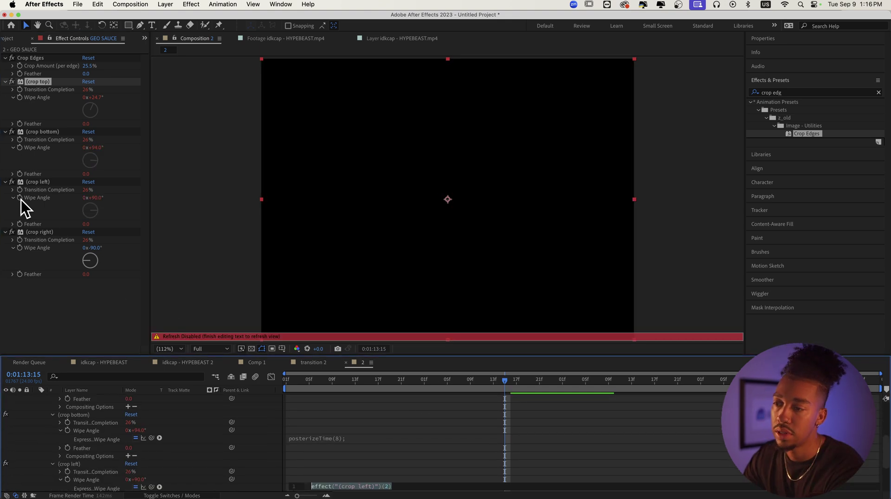
key("ctrl+v")
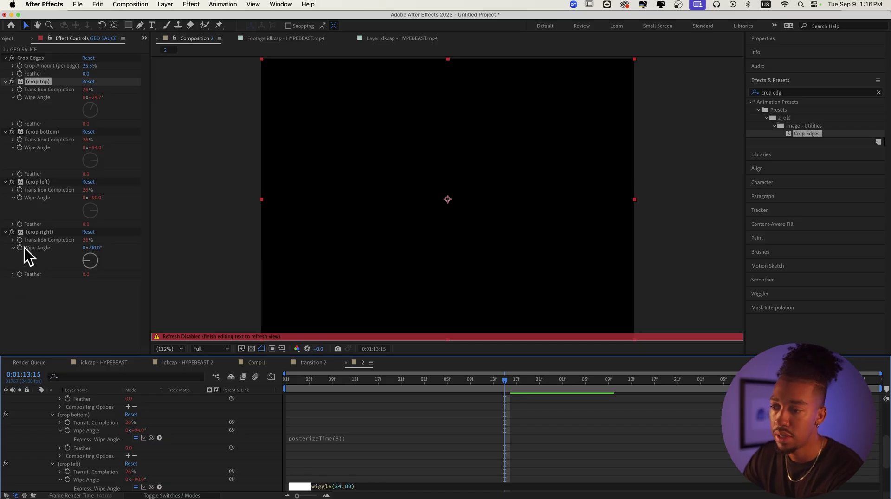
left_click(21, 249, "alt")
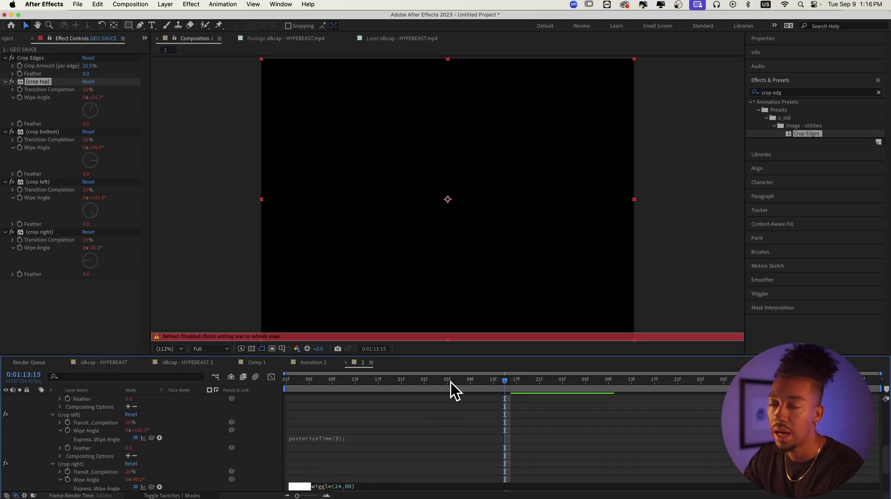
key("space")
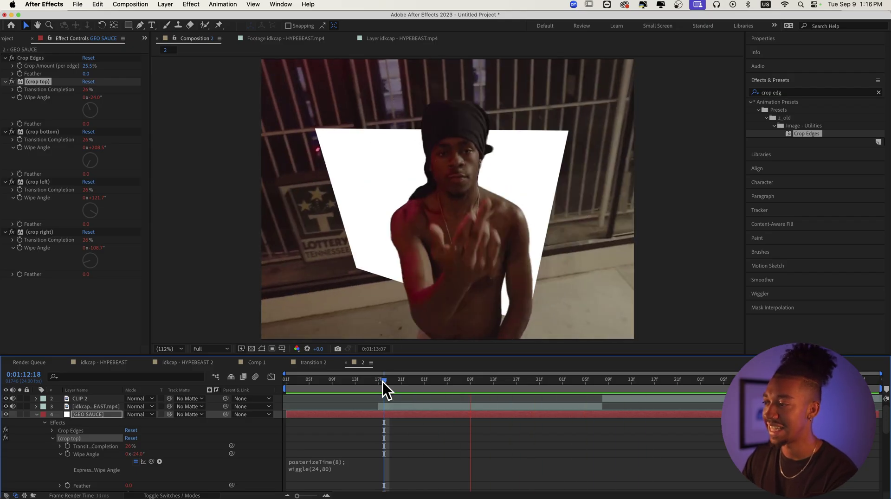
key("space")
Set the Crop Edges crop amount per edge to 38.9% and preview the smaller shape from 0:01:12:18.
left_click_drag(88, 66, 154, 73)
key("space")
Preview the shape's motion from 0:01:12:19 and set the Crop Edges crop amount per edge to 33.1%.
key("space")
left_click(386, 385)
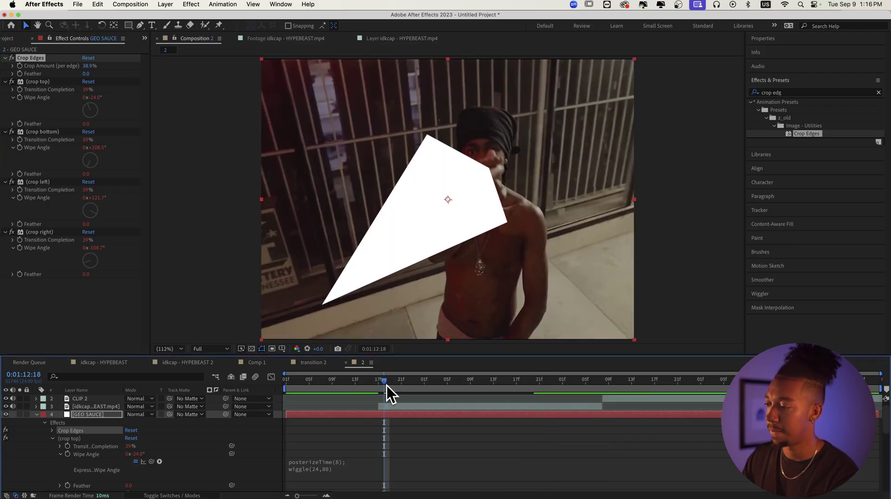
key("space")
left_click(389, 385)
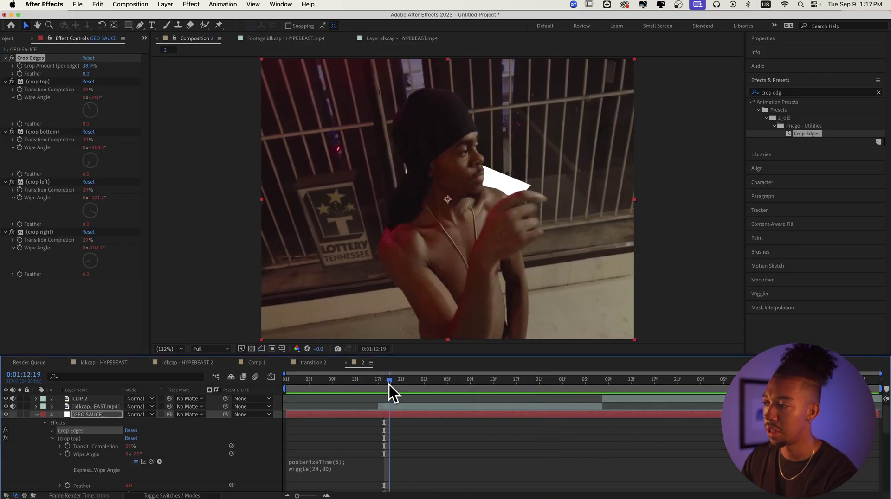
key("space")
left_click_drag(89, 67, 72, 77)
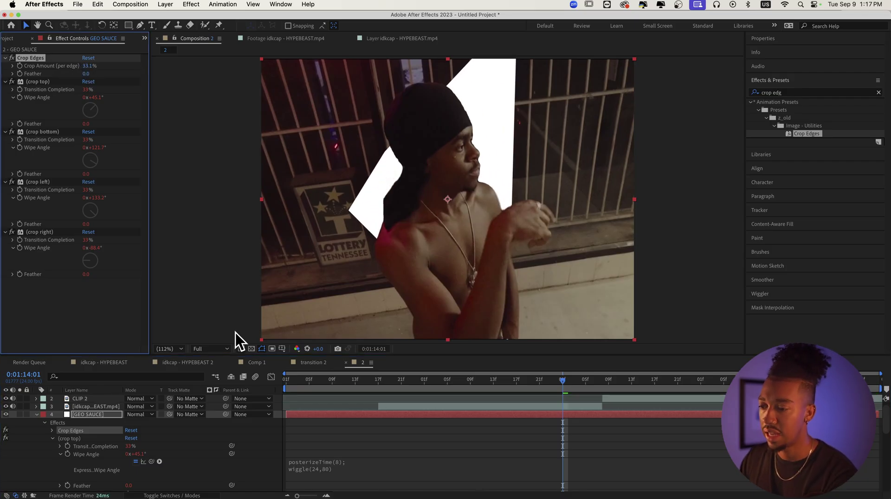
Split the GEO SAUCE layer at 0:01:12:17, delete its earlier part, and preview the composition from 0:01:12:01.
left_click(378, 379)
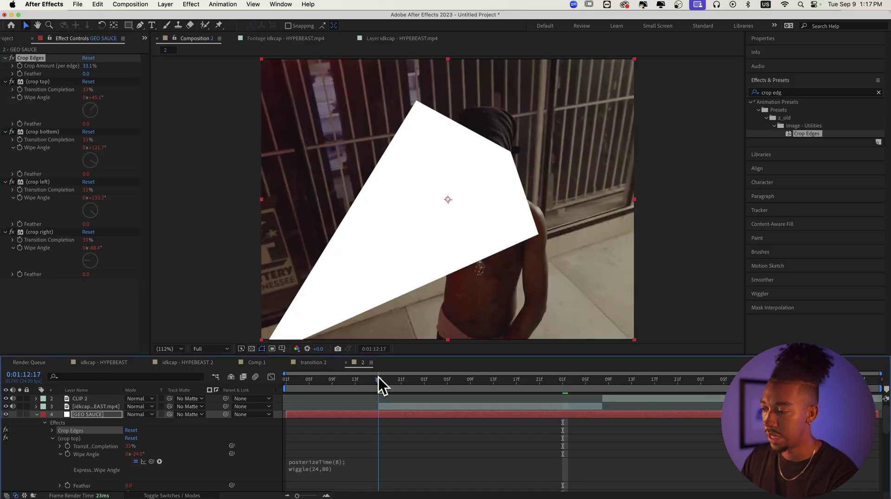
key("ctrl+shift+d")
left_click(361, 423)
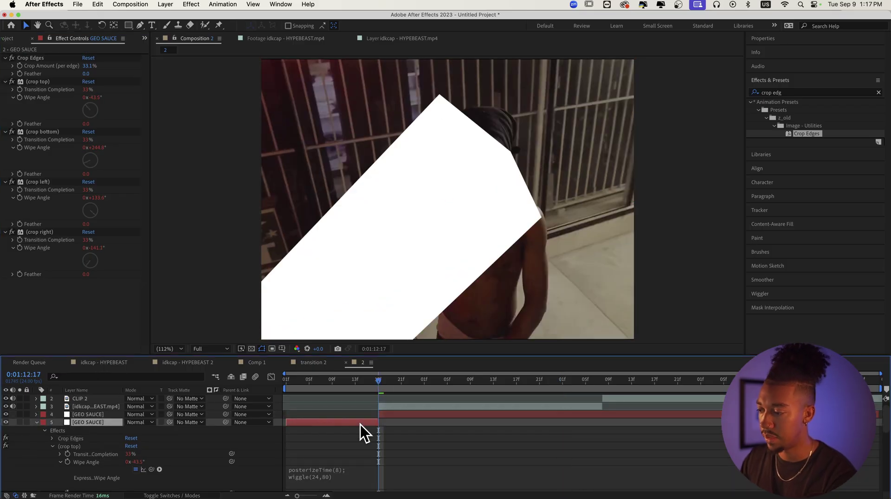
key("Delete")
left_click_drag(328, 380, 275, 381)
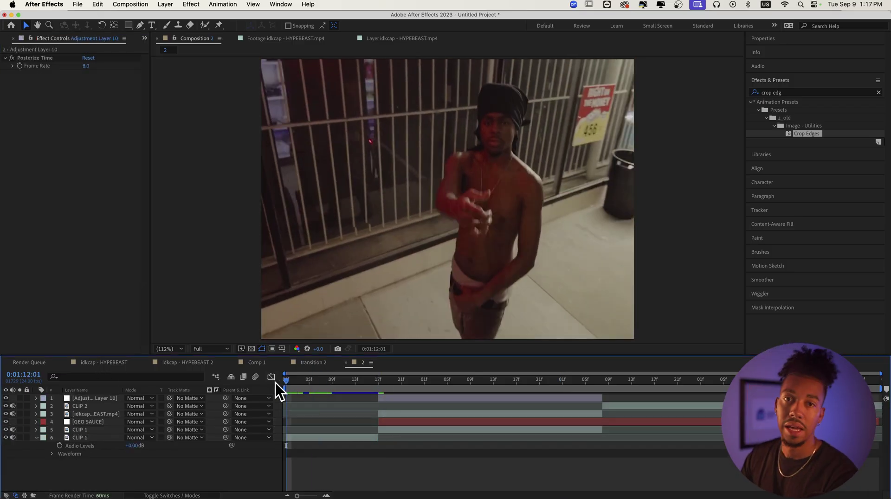
key("space")
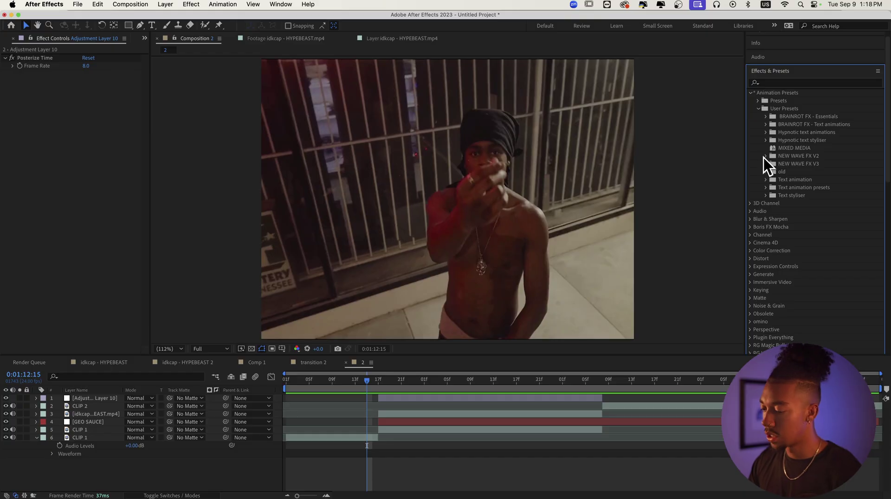
Add a new adjustment layer and apply the 07. Glitched out preset from NEW WAVE FX V2 to it at 0:01:12:15.
left_click(765, 156)
scroll(788, 176, "down", 5)
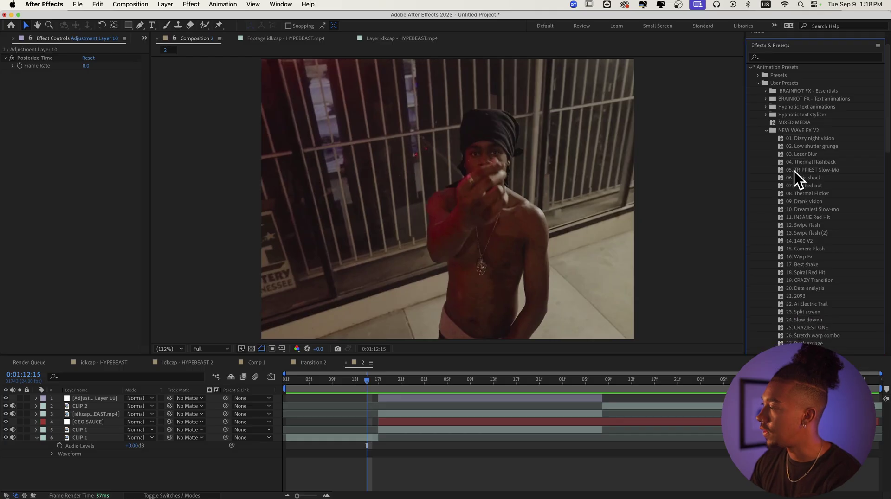
scroll(765, 155, "up", 3)
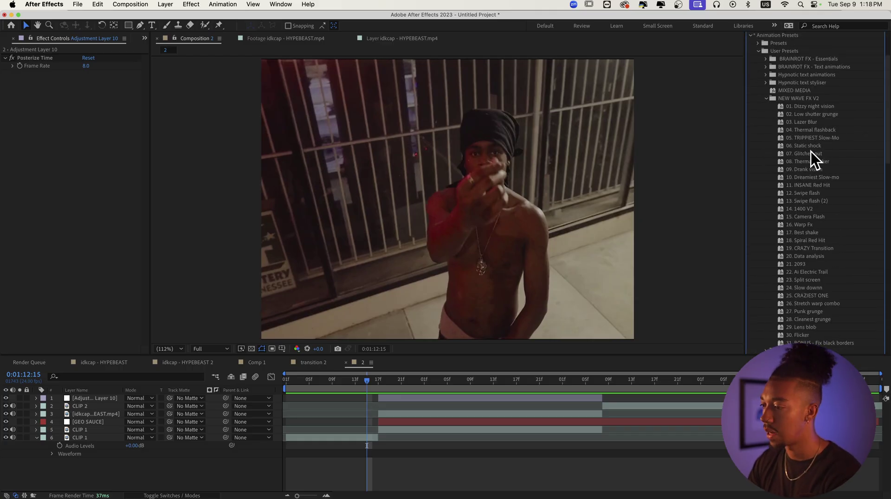
left_click(400, 472)
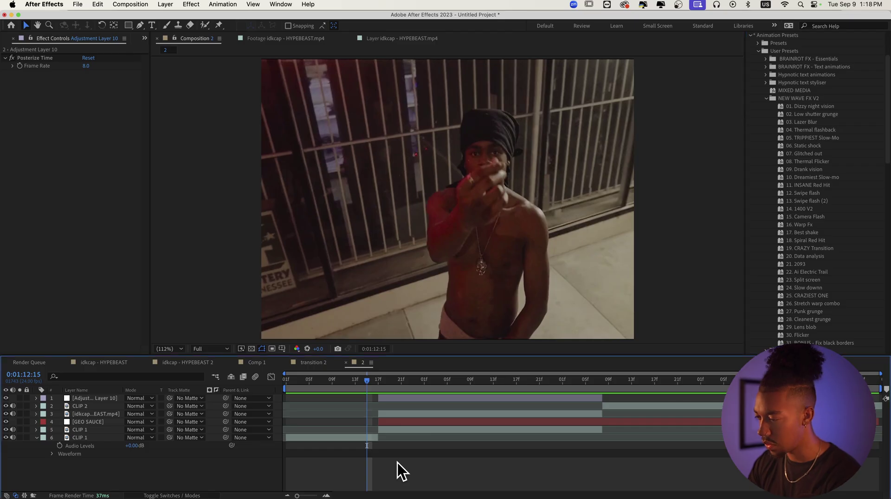
right_click(390, 467)
mouse_move(418, 378)
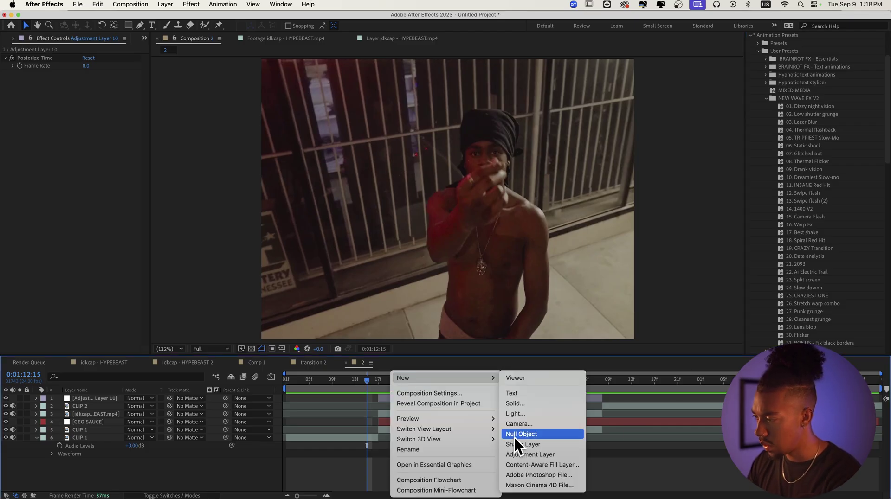
left_click(526, 455)
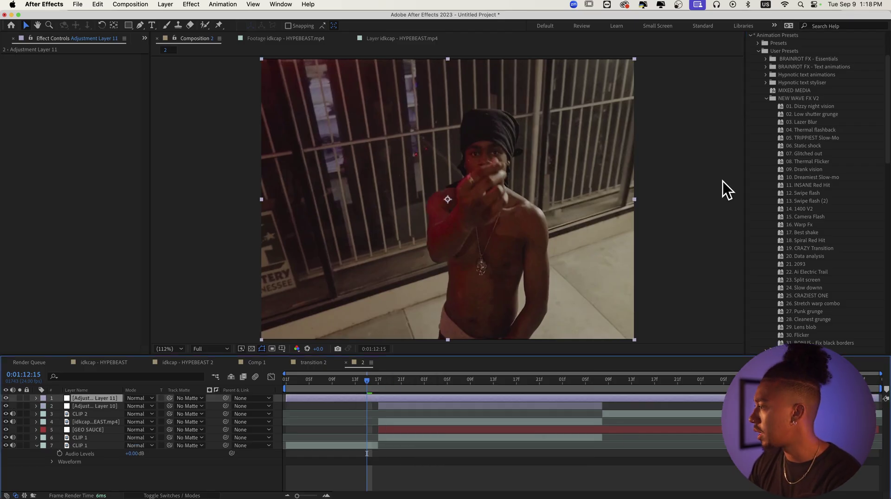
left_click(810, 155)
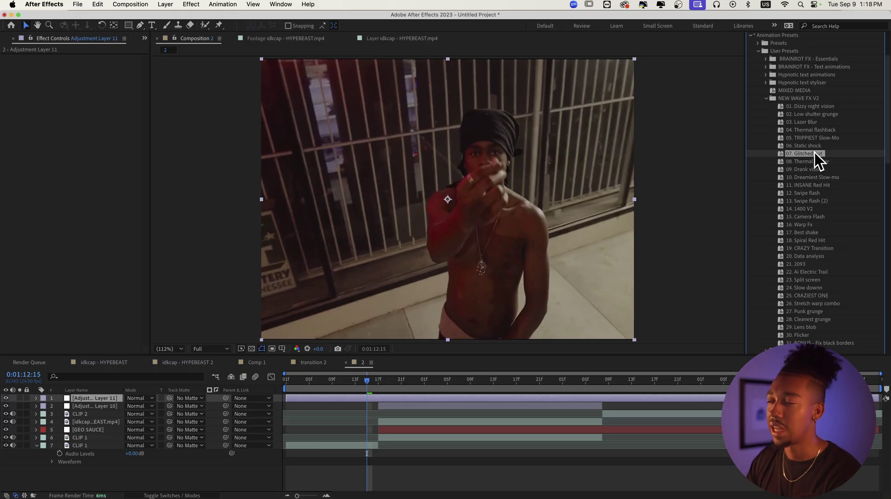
left_click_drag(804, 157, 371, 397)
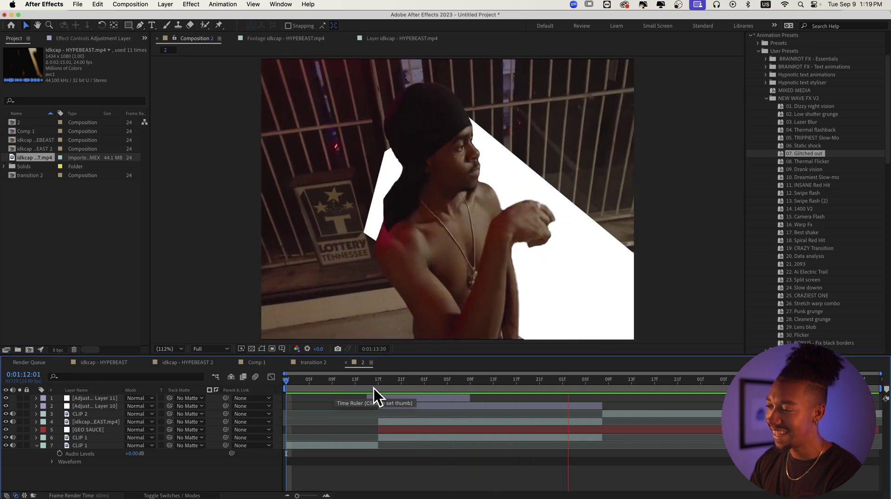
Rename Adjustment Layer 10, which holds the Posterize Time effect, as CHOPPY.
left_click(327, 391)
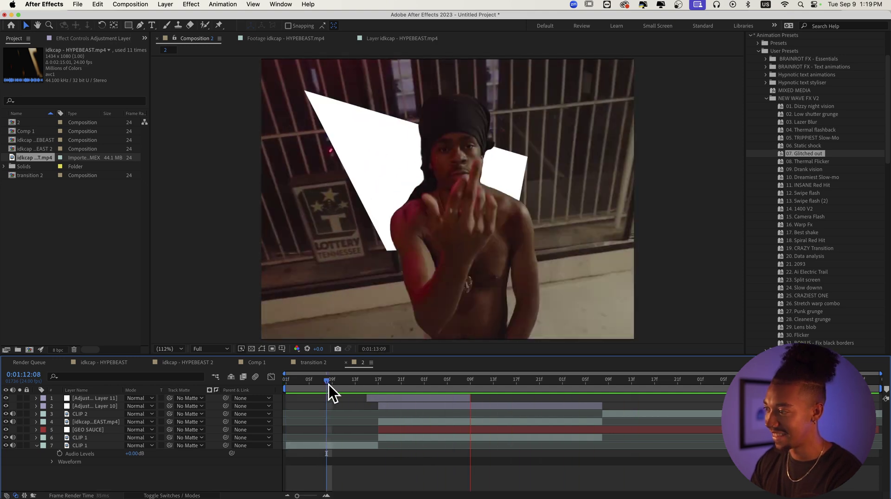
left_click_drag(330, 385, 342, 385)
left_click(417, 398)
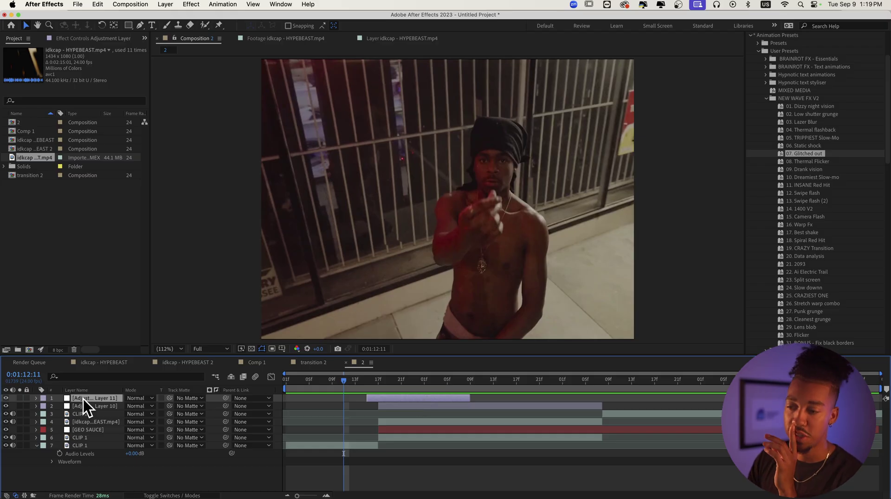
left_click(92, 407)
key("Return")
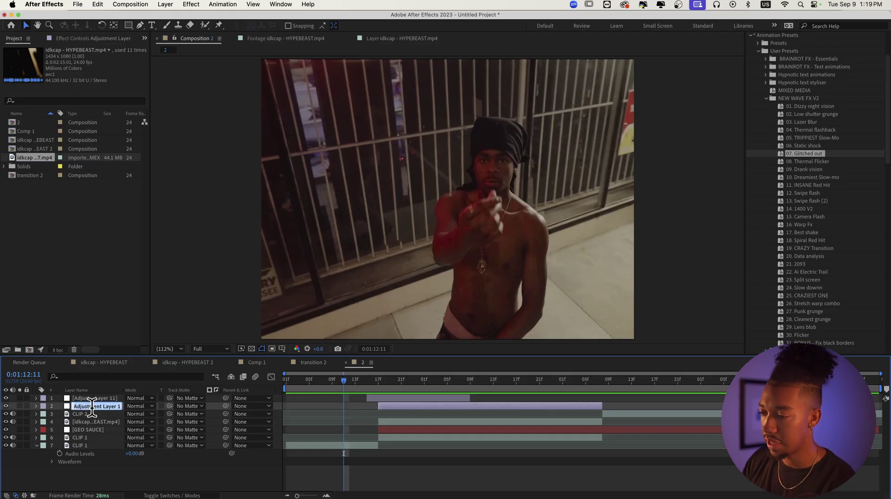
type("CHOPPY")
key("Return")
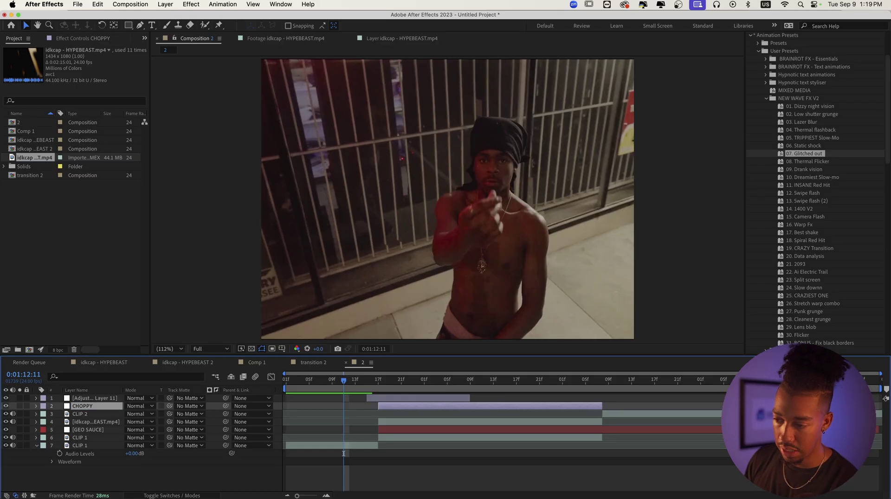
Move the glitch adjustment layer beneath CHOPPY in the layer stack and preview the transition.
left_click_drag(106, 400, 110, 410)
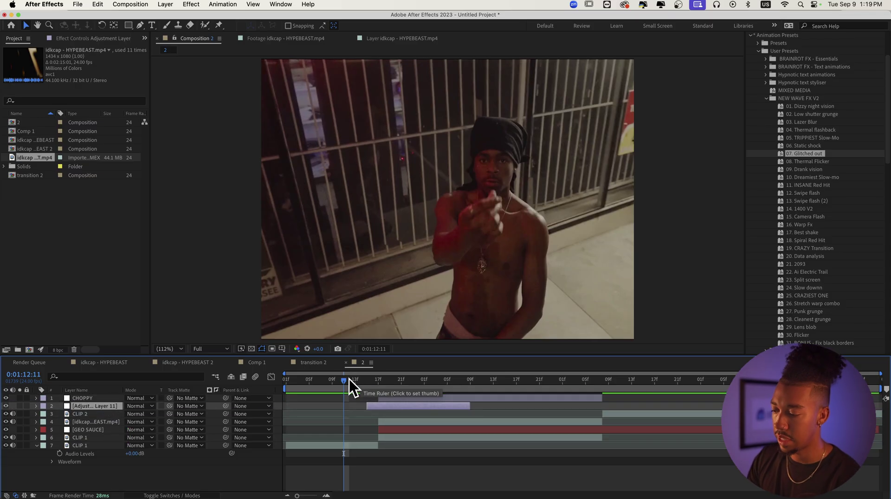
left_click_drag(323, 380, 240, 380)
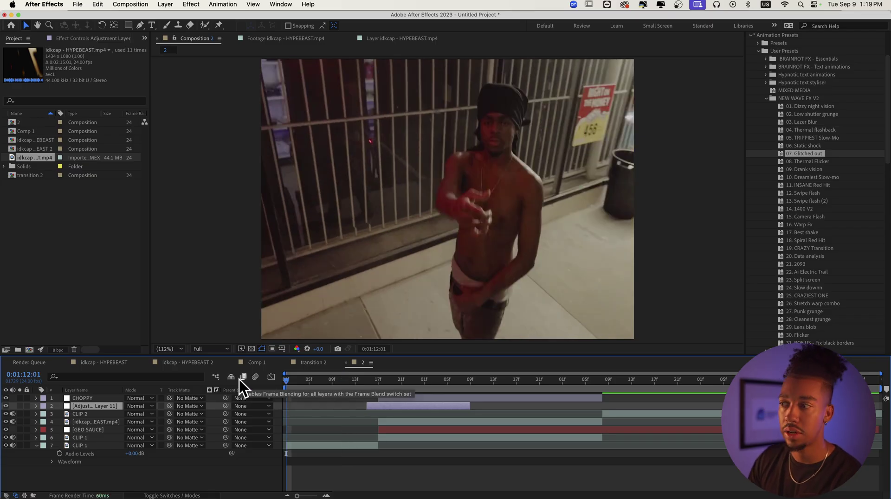
left_click(304, 380)
key("space")
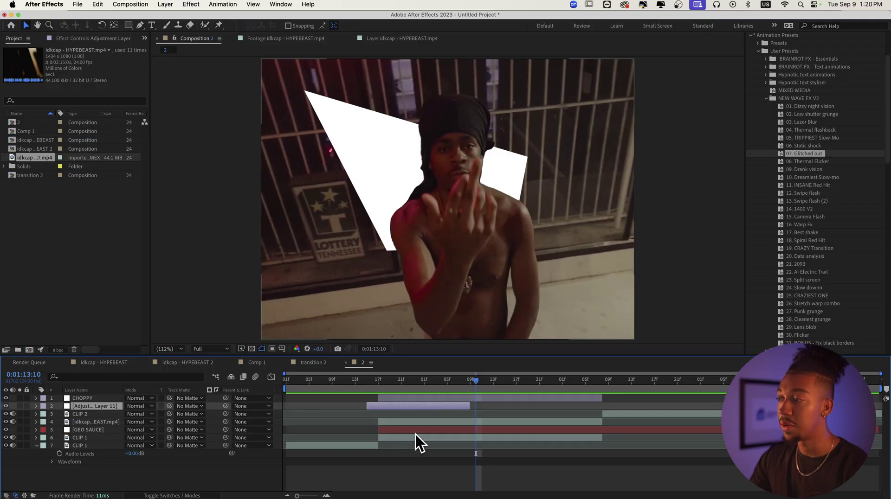
Apply the Drop Shadow effect to the GEO SAUCE layer with opacity 100%, distance 20 and softness 0.
left_click(416, 437)
left_click(419, 422)
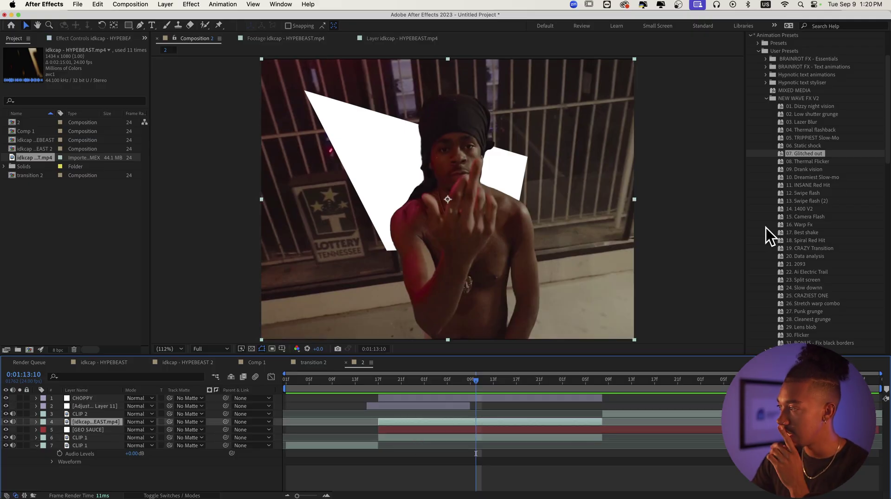
left_click(91, 430)
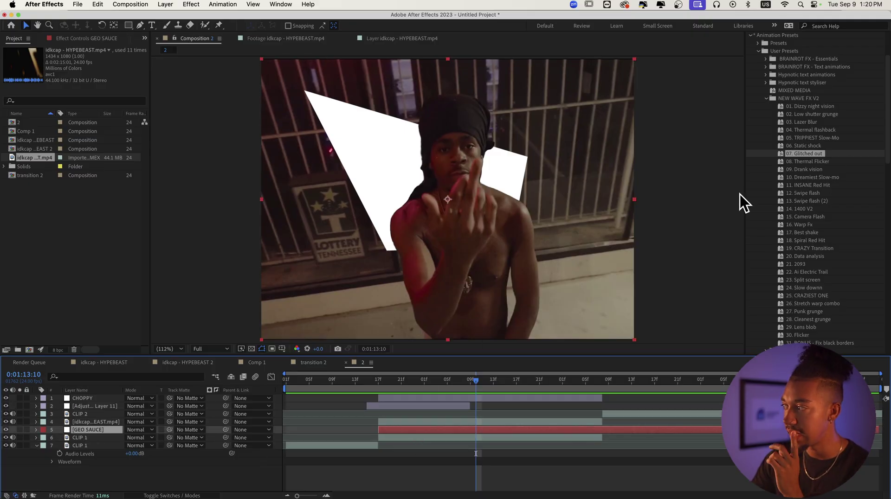
left_click(788, 92)
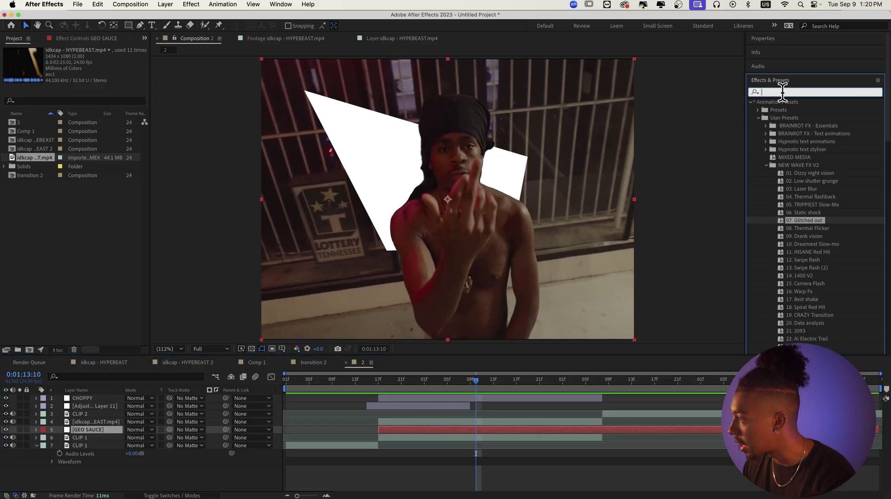
type("drop s")
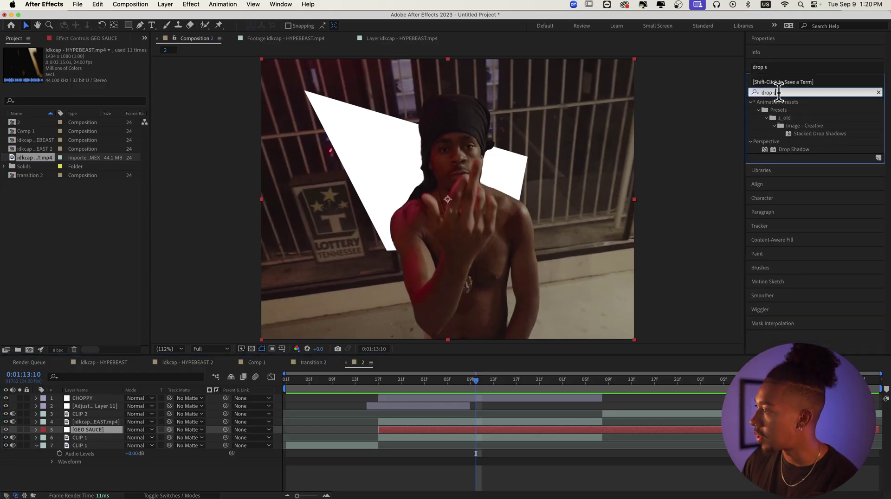
left_click_drag(806, 149, 95, 331)
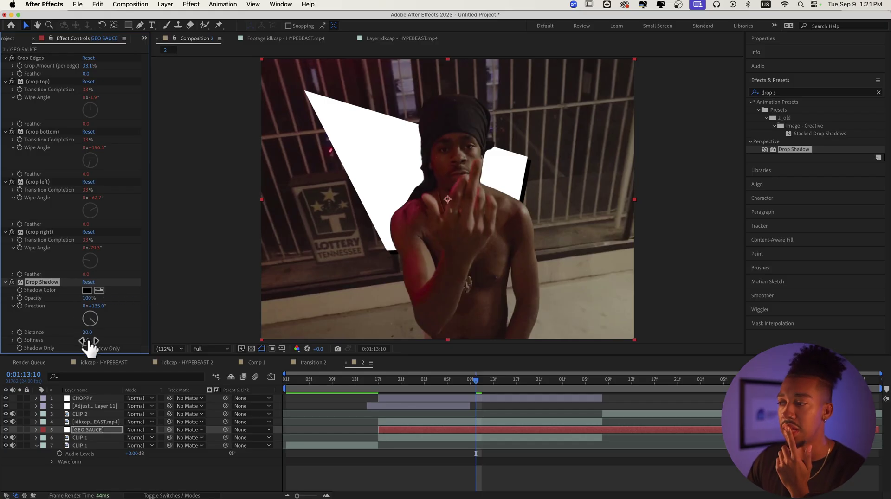
left_click_drag(88, 342, 174, 340)
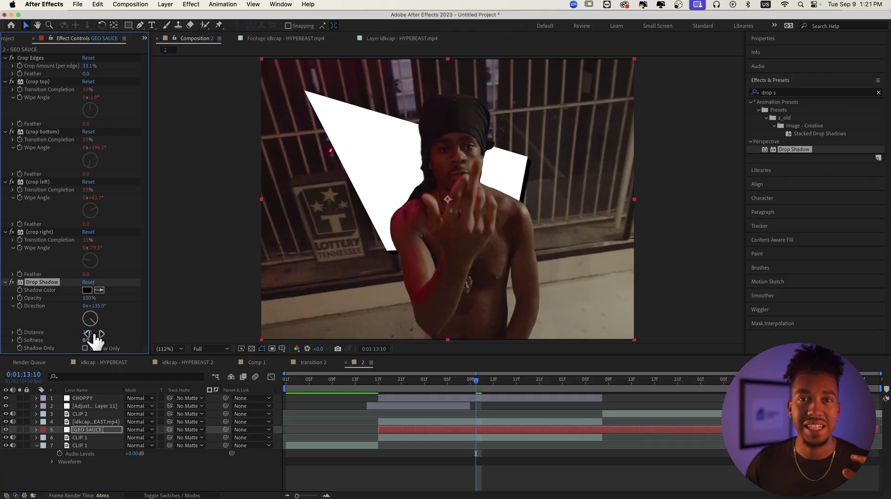
Preview the shadowed shape and glitch section from 0:01:12:01, from 0:01:12:04 and from 0:01:12:20.
left_click(380, 385)
left_click_drag(379, 380, 253, 389)
key("space")
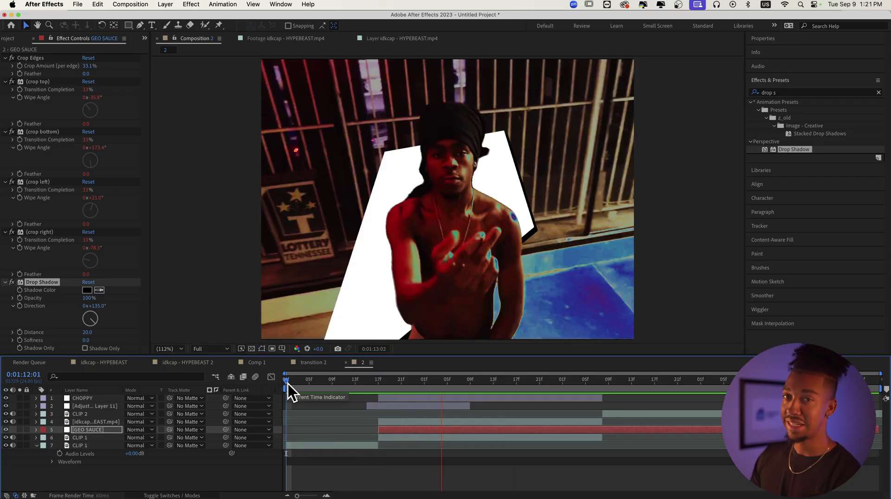
left_click(303, 383)
key("space")
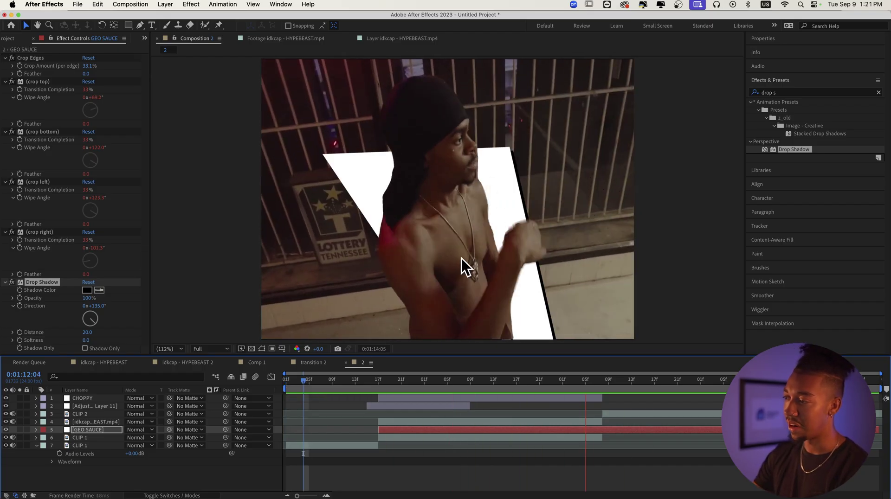
key("space")
left_click(396, 384)
key("space")
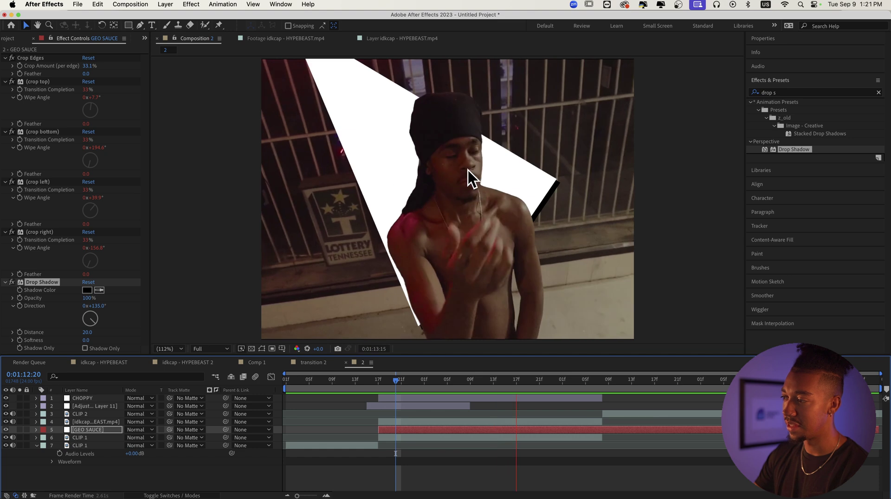
key("space")
Apply the CC Toner effect to the CLIP 1 layer directly beneath GEO SAUCE.
left_click(411, 438)
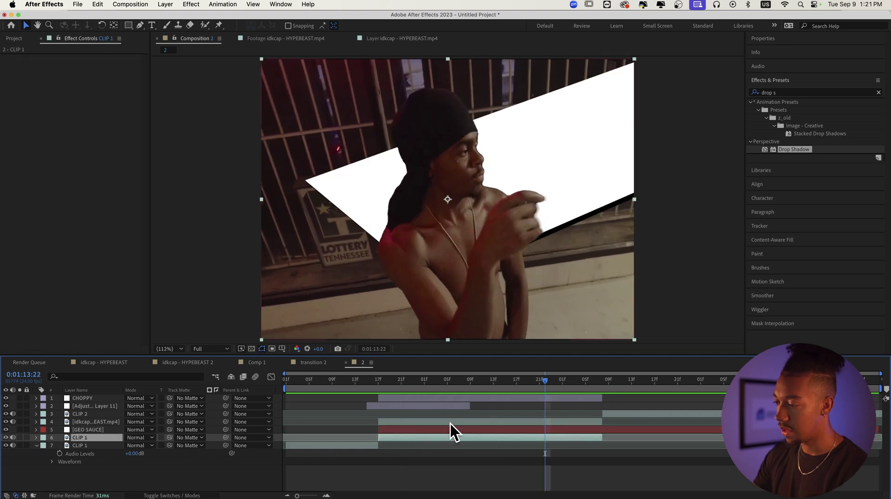
left_click(773, 92)
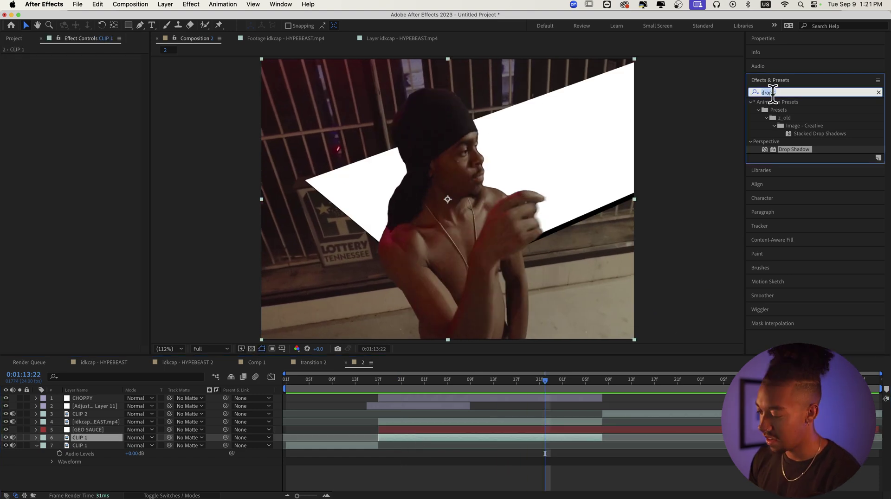
type("cc toner")
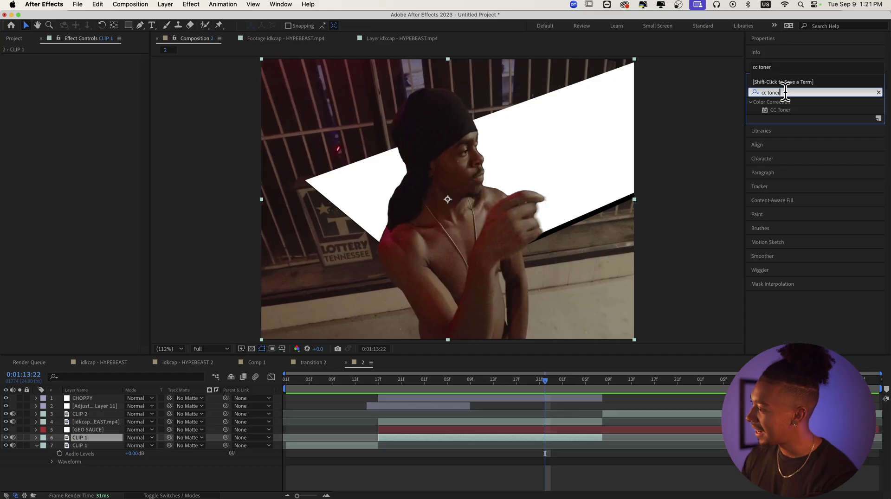
double_click(780, 109)
Set the CC Toner midtones on the CLIP 1 layer to a deep red with hue 360° and saturation 97%.
left_click(86, 89)
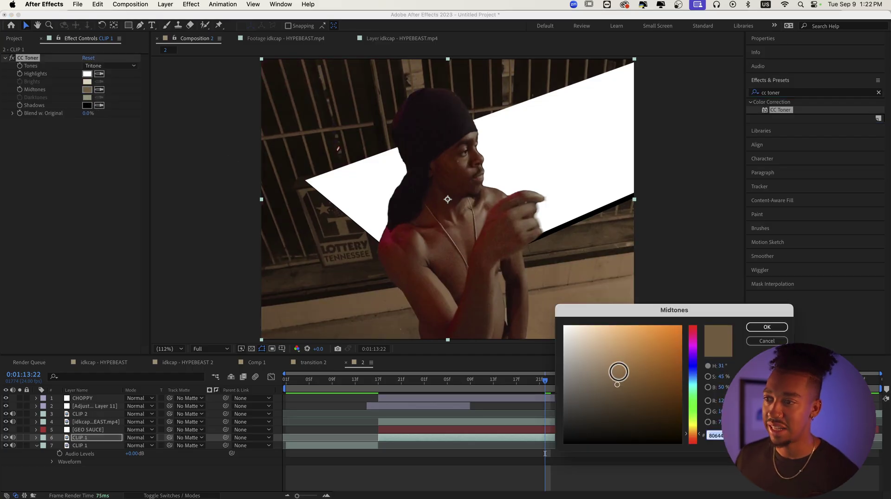
left_click_drag(693, 354, 706, 316)
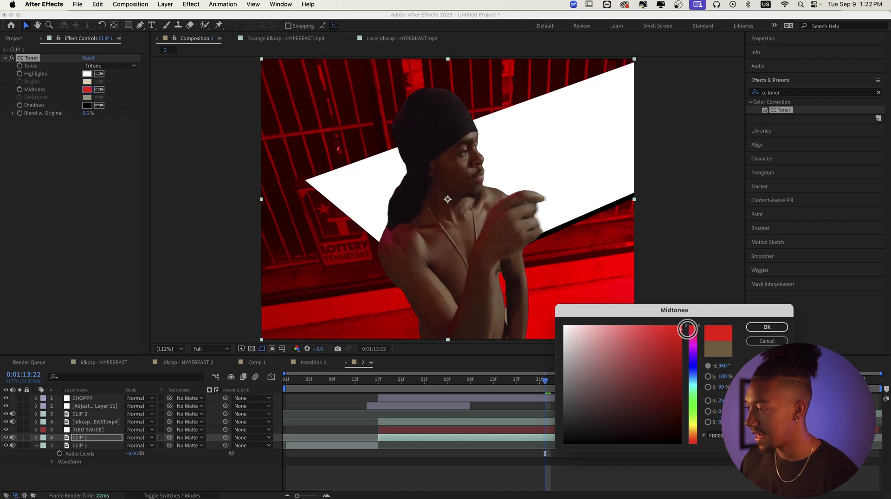
left_click(678, 329)
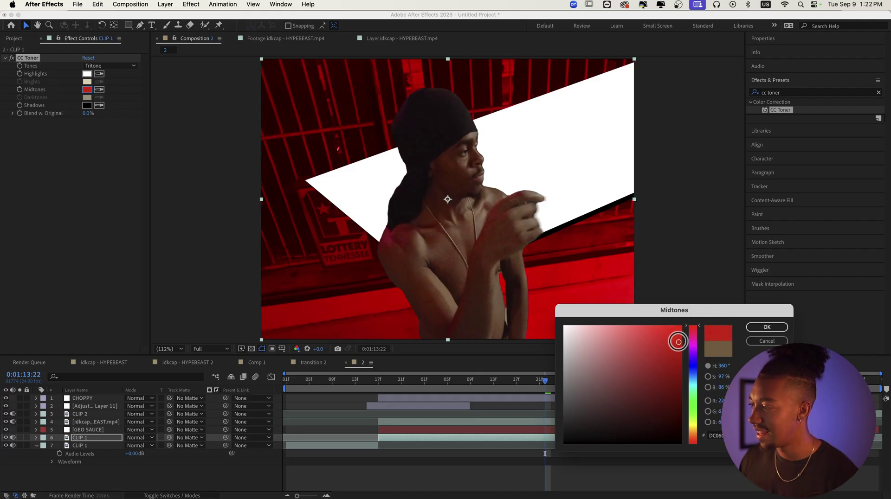
left_click(766, 327)
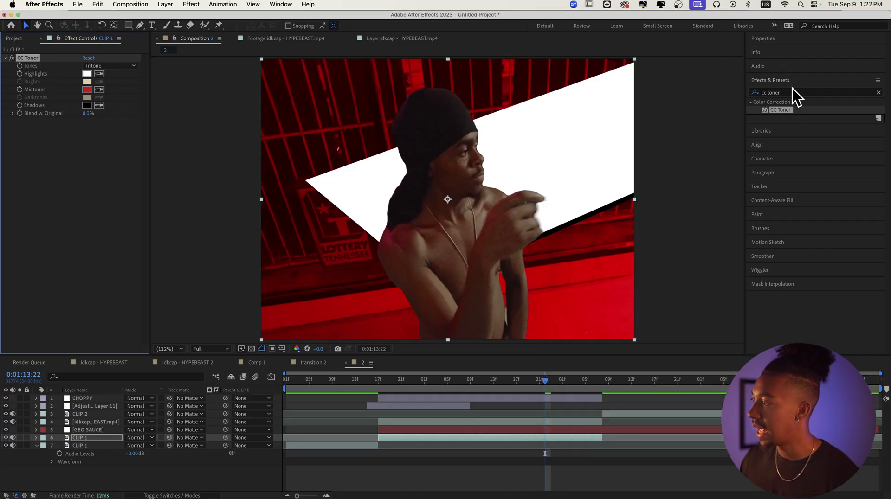
Apply S_HalfTone to the toned CLIP 1 layer, place it above CC Toner and set its dots frequency to 209.
double_click(792, 92)
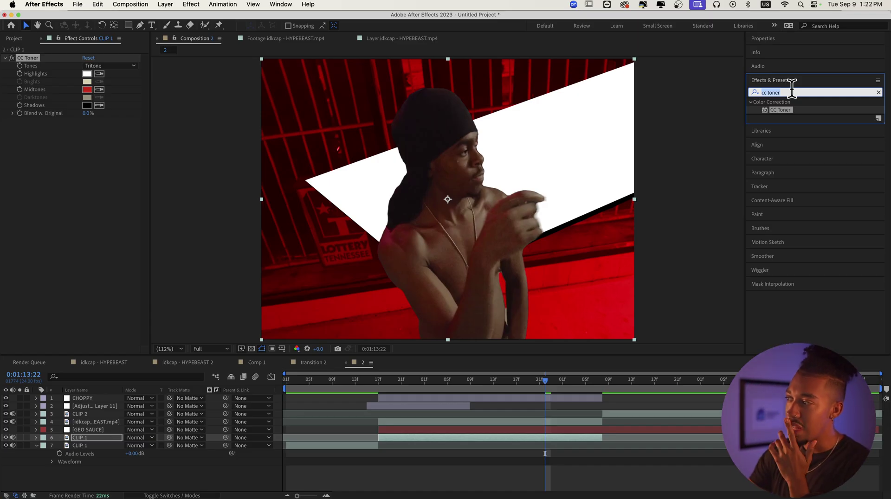
type("s")
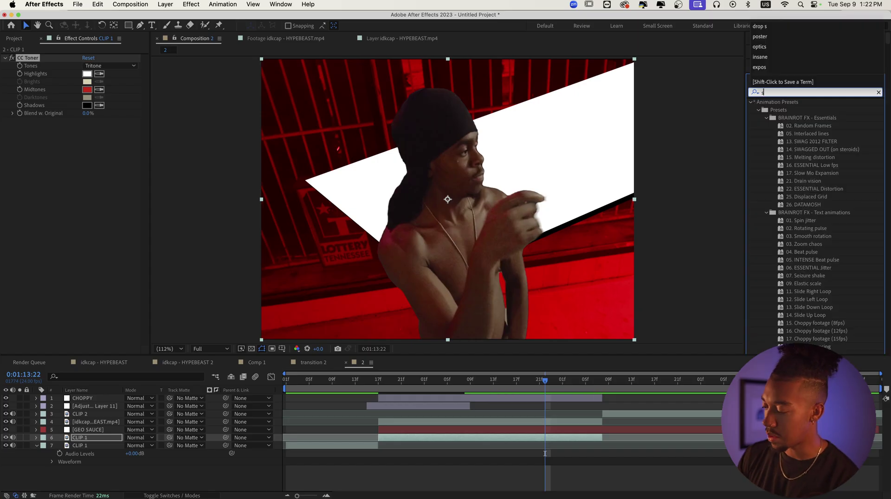
type("_halftone")
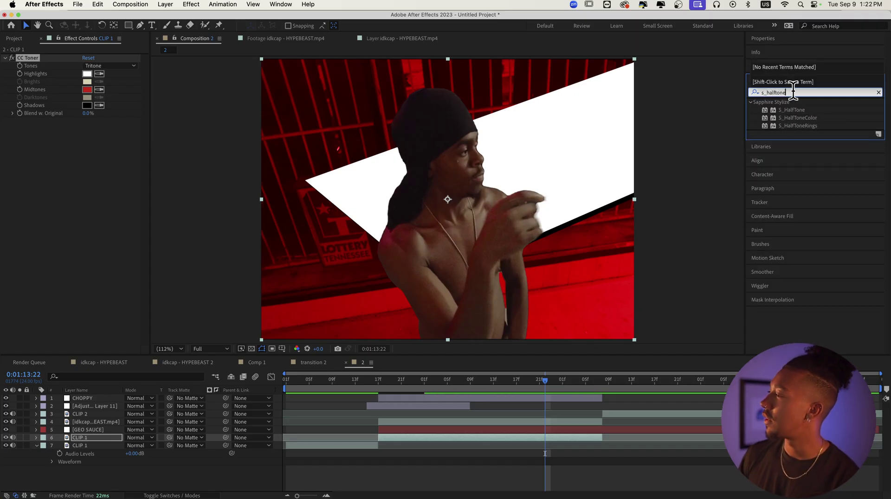
left_click_drag(790, 109, 85, 176)
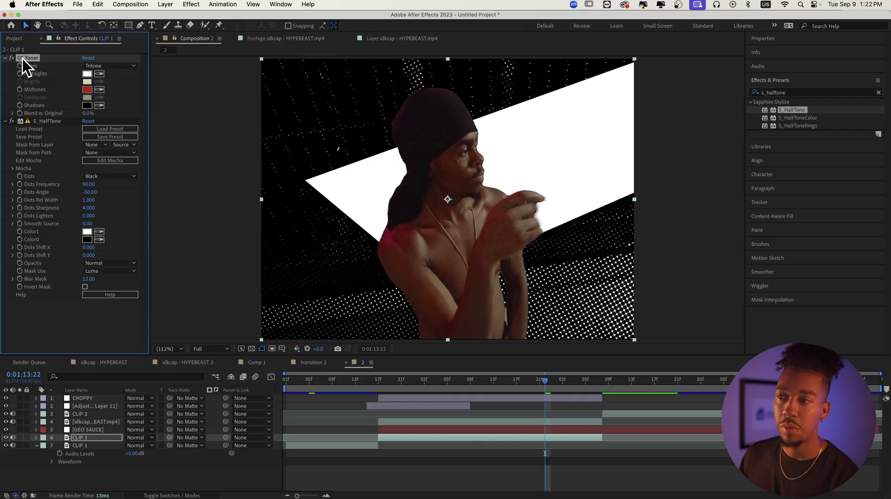
left_click_drag(41, 160, 50, 250)
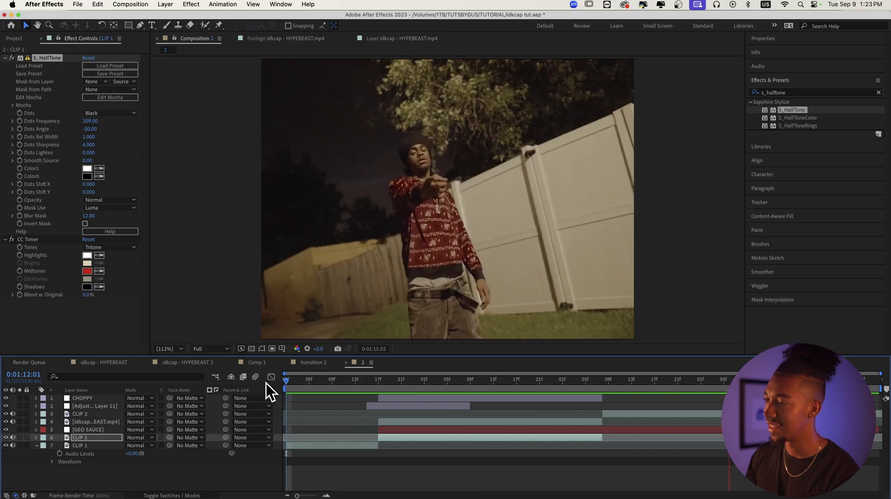
Apply Drop Shadow to the rotoscoped idkcap - HYPEBEAST.mp4 layer with distance 29 and softness 106.
left_click(450, 422)
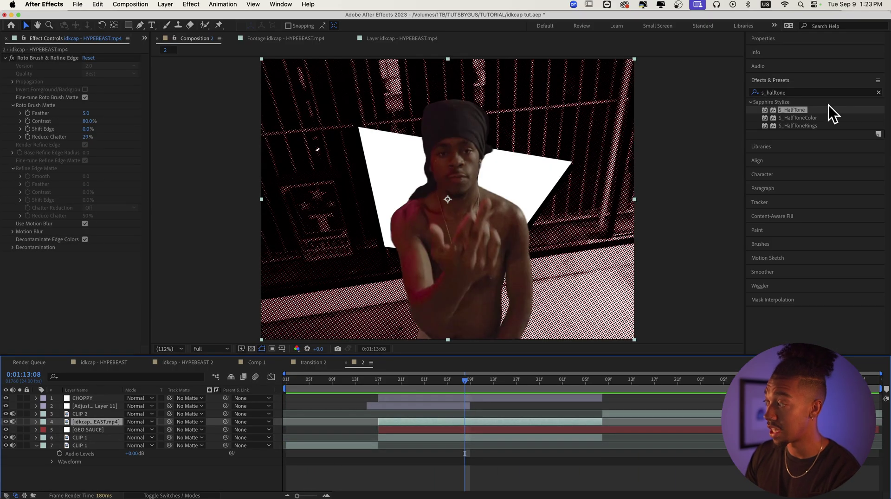
left_click(823, 92)
type("drop s")
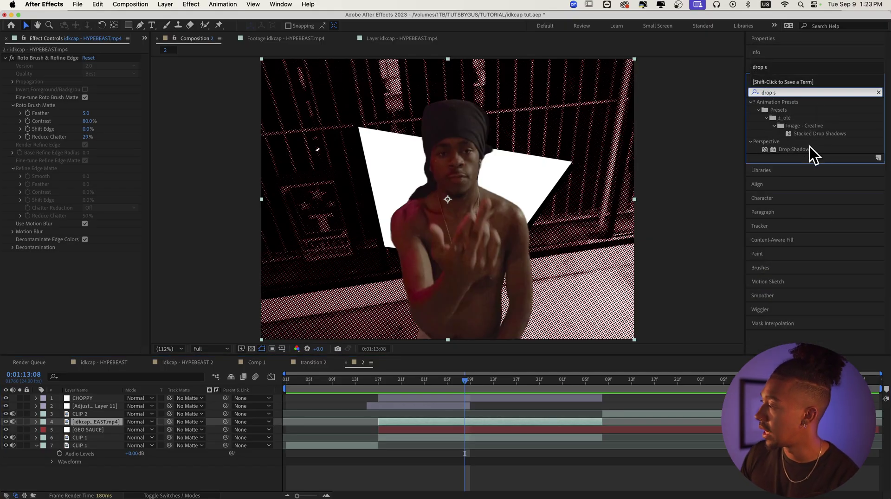
left_click_drag(810, 149, 424, 422)
left_click_drag(85, 305, 95, 307)
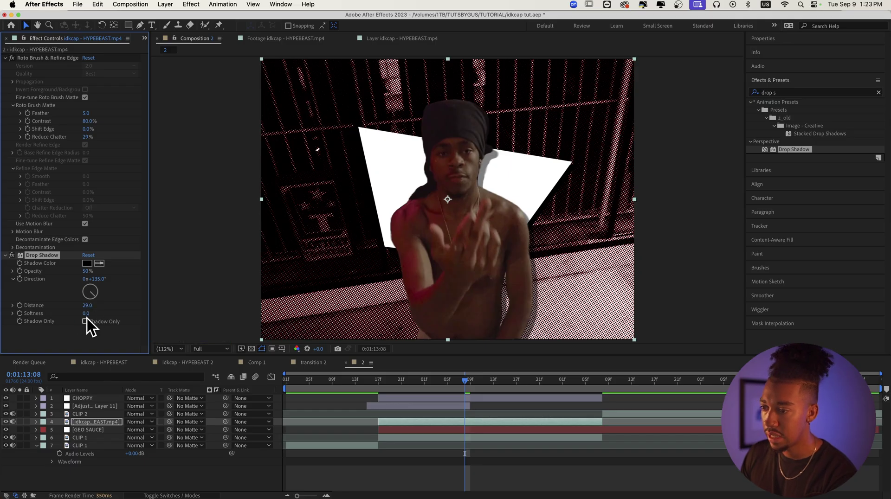
left_click_drag(84, 315, 156, 317)
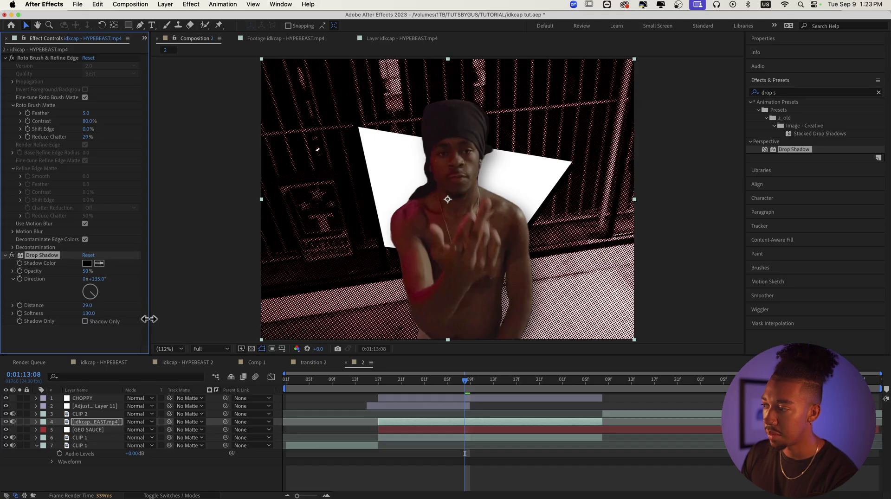
left_click_drag(90, 318, 81, 318)
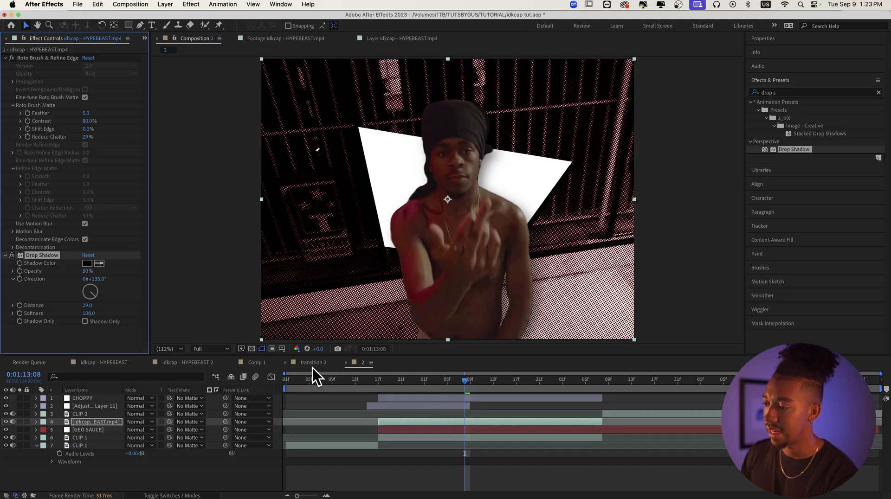
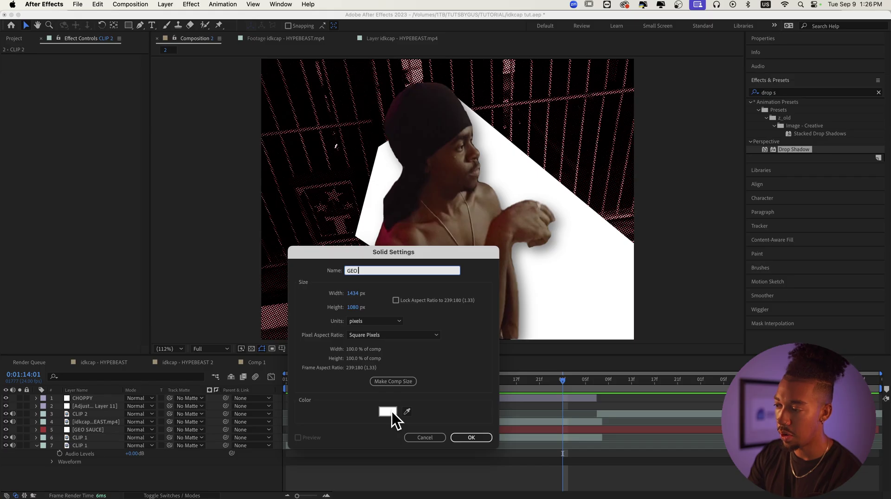
Create the white solid GEO OUT and split it at 0:01:13:22, 0:01:14:01 and 0:01:14:04.
key("Return")
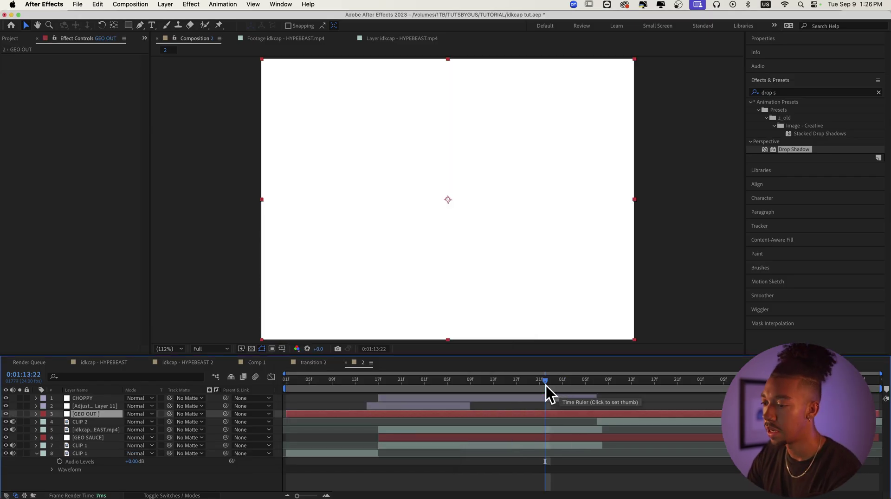
key("super+shift+d")
left_click(557, 386)
left_click_drag(561, 385, 550, 385)
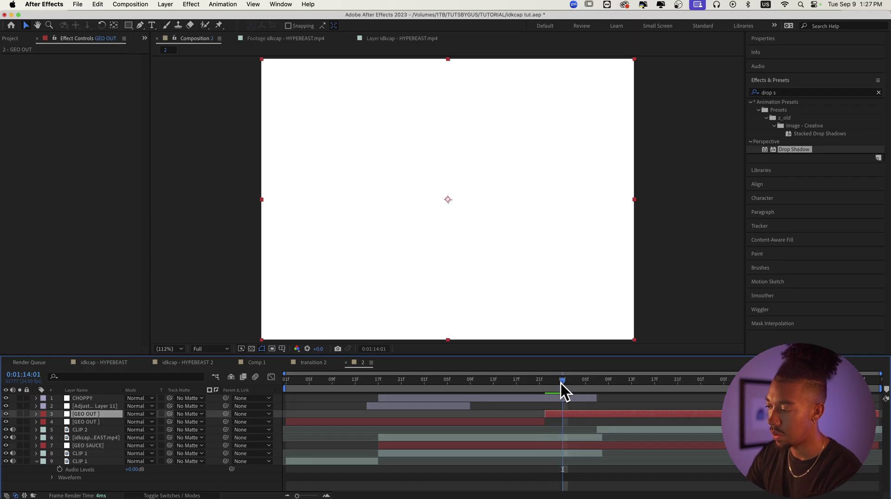
key("super+shift+d")
left_click_drag(563, 385, 580, 385)
key("super+shift+d")
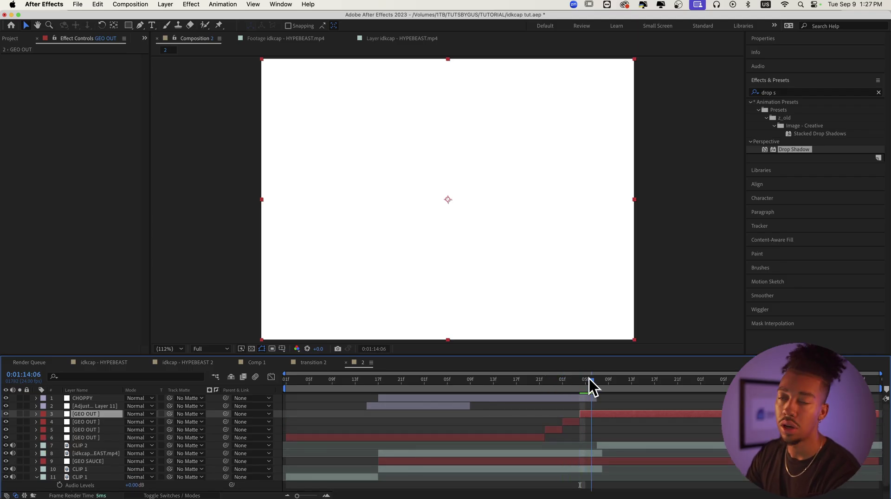
Continue splitting the GEO OUT solid every three frames up to 0:01:14:19.
key("super+shift+d")
key("super+shift+d")
left_click_drag(597, 386, 648, 383)
key("super+shift+d")
key("super+shift+d")
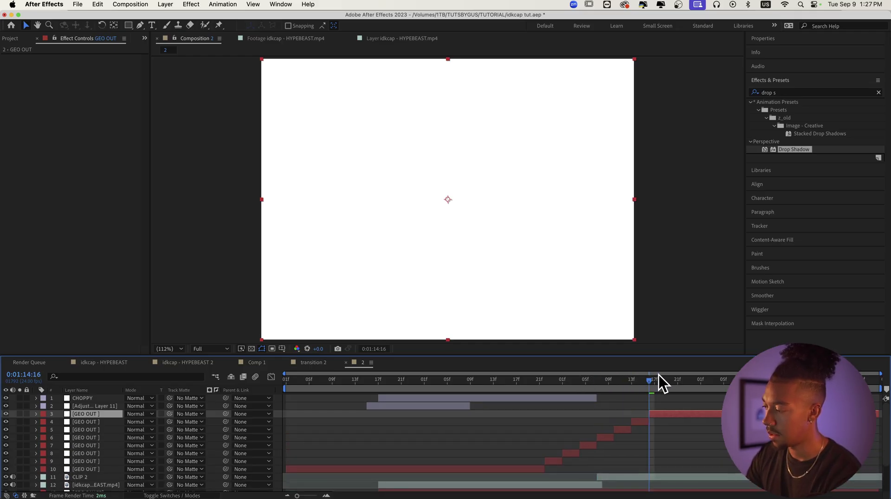
left_click_drag(657, 381, 667, 380)
key("super+shift+d")
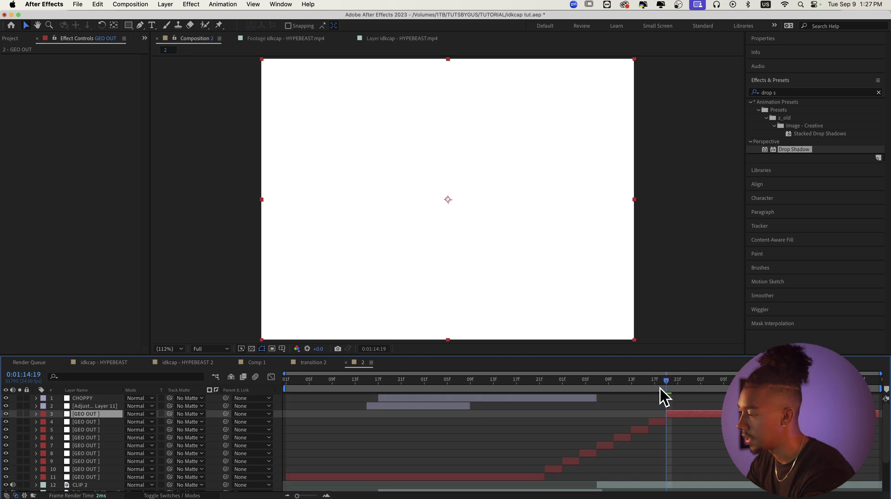
Delete the long GEO OUT pieces before 0:01:13:22 and after 0:01:14:19, keeping the short staggered ones.
scroll(644, 417, "down", 3)
key("Delete")
left_click(530, 445)
left_click(536, 441)
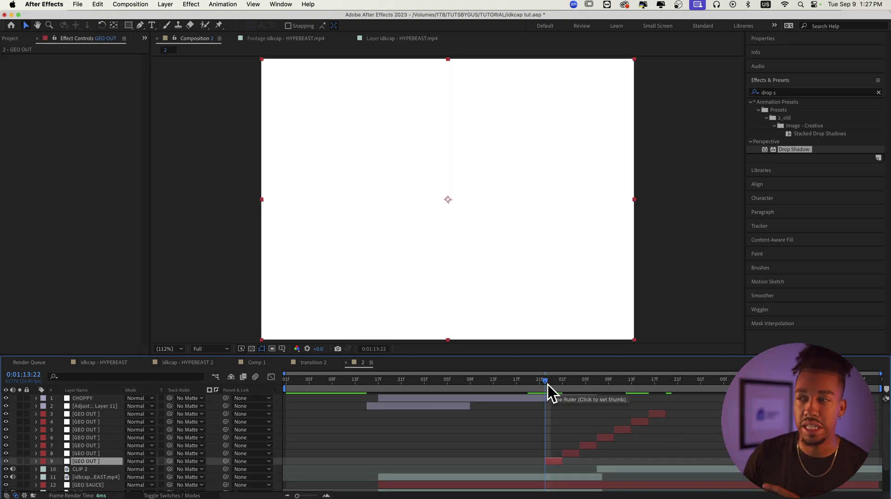
Draw a closed Pen mask with a jagged lower edge over the top strip of the GEO OUT piece at 0:01:13:22.
left_click(139, 25)
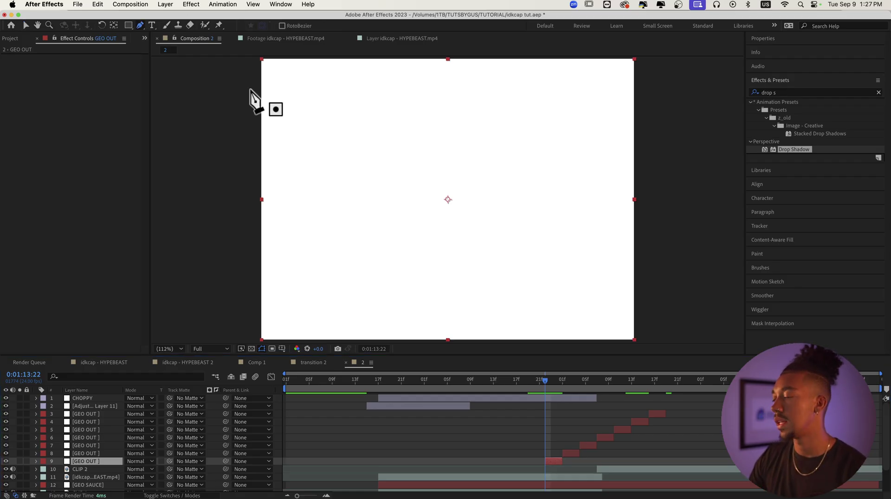
key("slash")
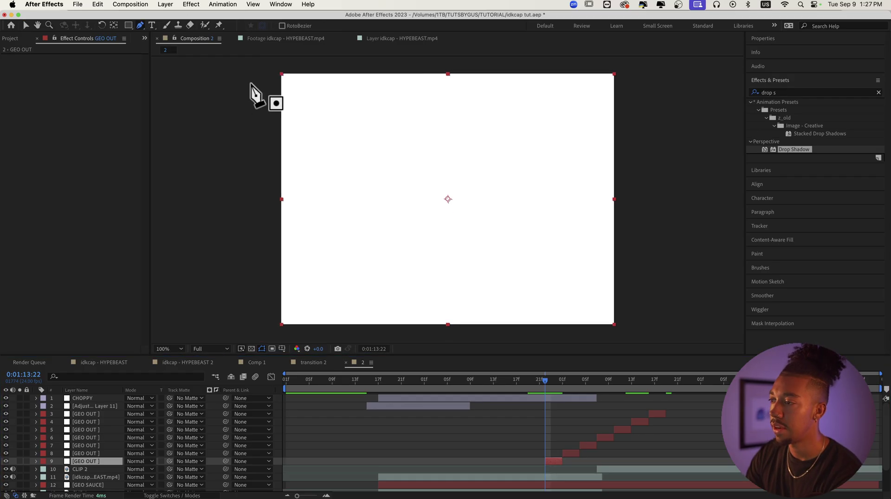
left_click(258, 111)
left_click(397, 130)
left_click(518, 117)
left_click(695, 136)
left_click(629, 63)
left_click(258, 69)
left_click(258, 112)
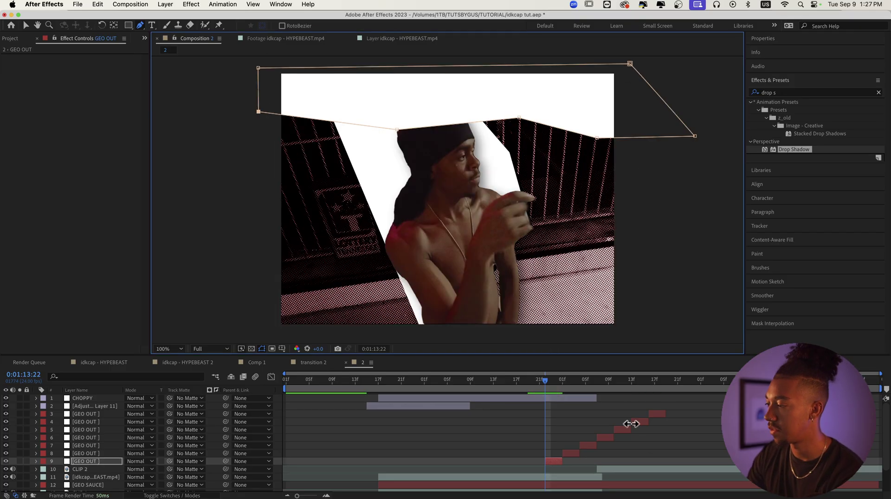
Mask the GEO OUT piece at 0:01:14:01 with a closed zigzag shape covering roughly the upper half of the frame.
left_click_drag(550, 390, 566, 395)
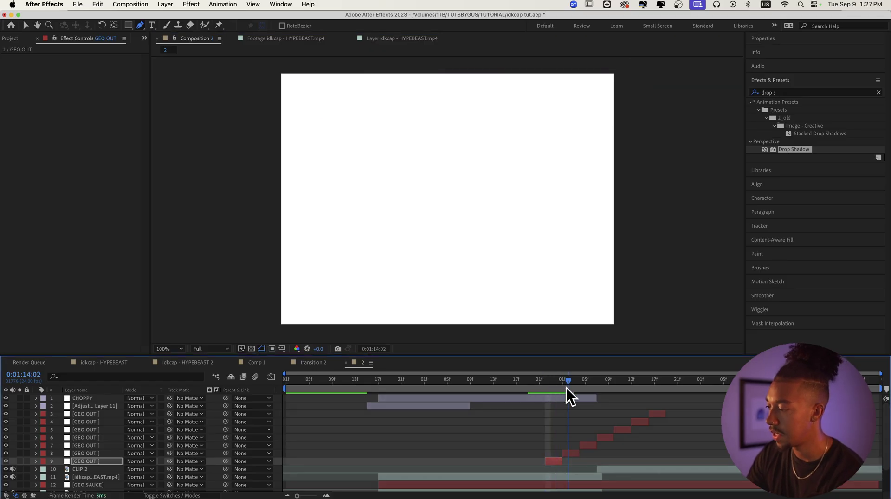
left_click(570, 453)
left_click(256, 66)
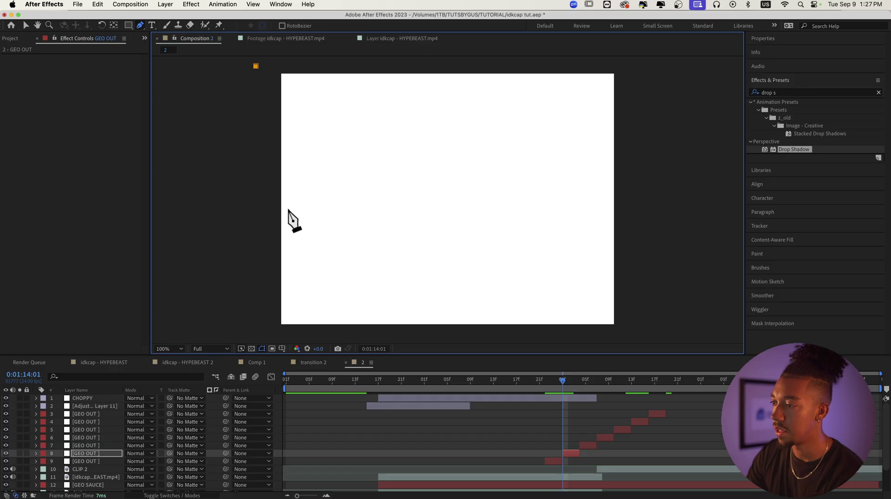
left_click(264, 190)
left_click(352, 233)
left_click(465, 208)
left_click(500, 235)
left_click(555, 204)
left_click(598, 243)
left_click(631, 218)
left_click(625, 67)
left_click(261, 61)
left_click(265, 190)
Mask the GEO OUT piece at 0:01:14:04 with a jagged shape reaching almost to the bottom of the frame.
left_click(585, 380)
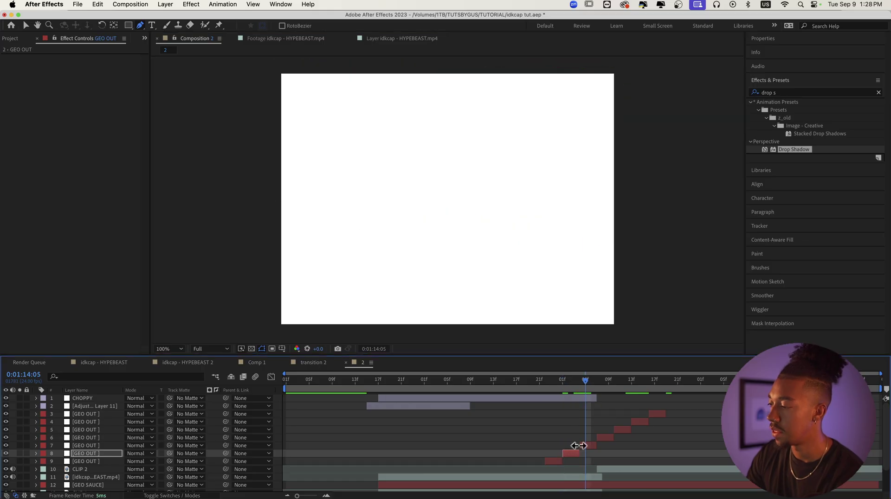
left_click(582, 445)
key("Page_Up")
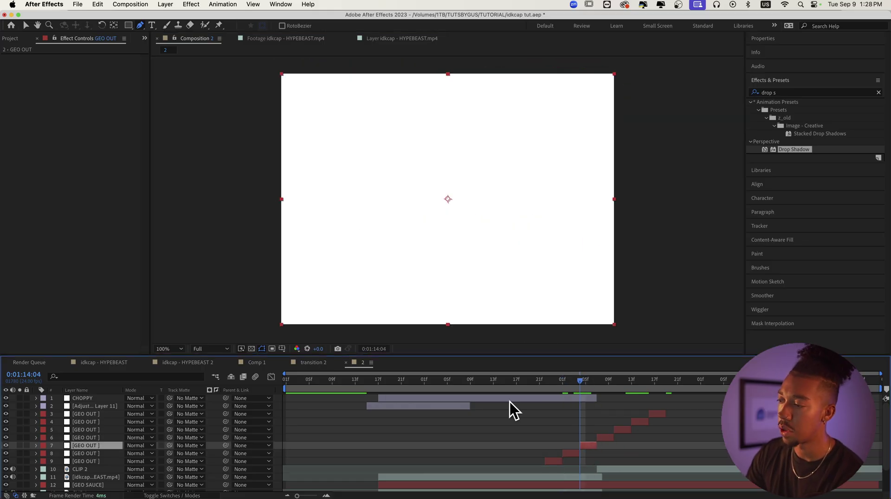
key("period")
key("comma")
left_click(253, 72)
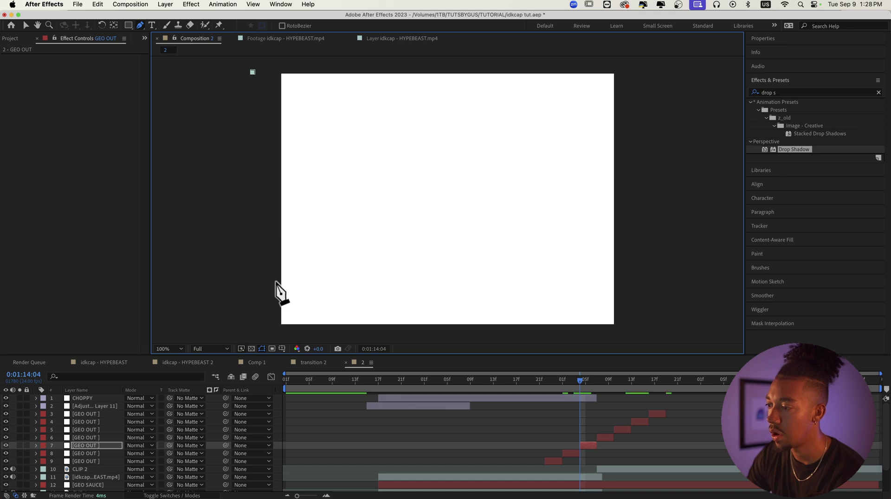
left_click(527, 289)
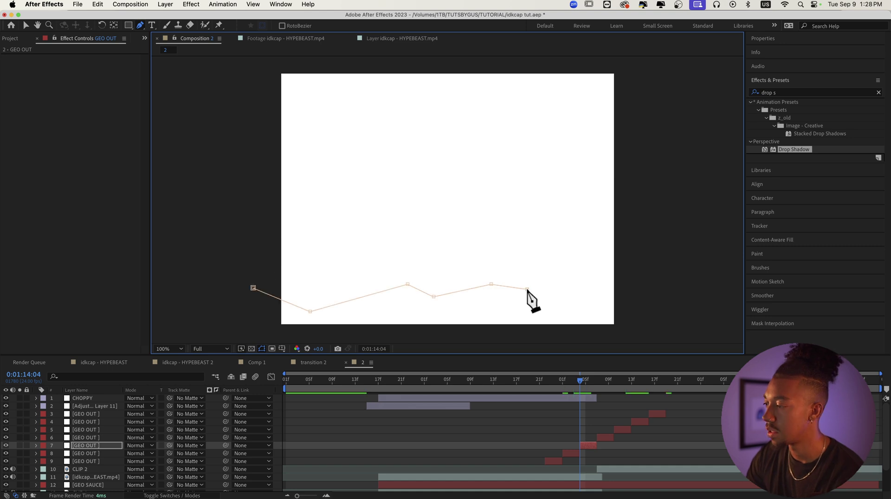
left_click(561, 284)
left_click(597, 301)
left_click(634, 292)
left_click(630, 65)
Draw a closed jagged mask over the top strip of the GEO OUT piece at 0:01:14:07.
left_click(594, 380)
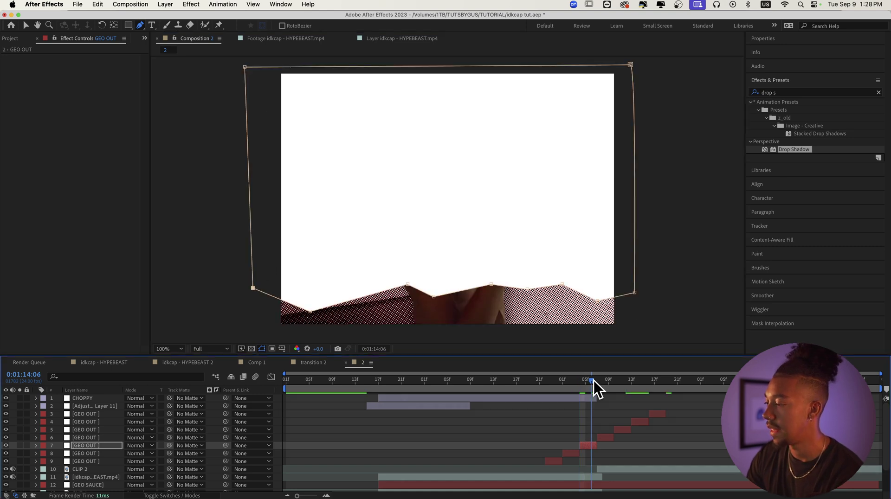
left_click_drag(593, 381, 598, 381)
key("ctrl+Up")
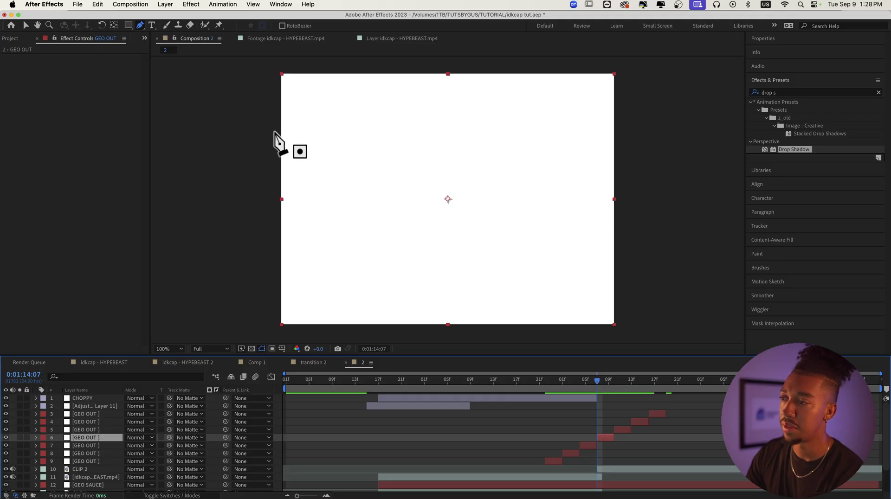
left_click(256, 79)
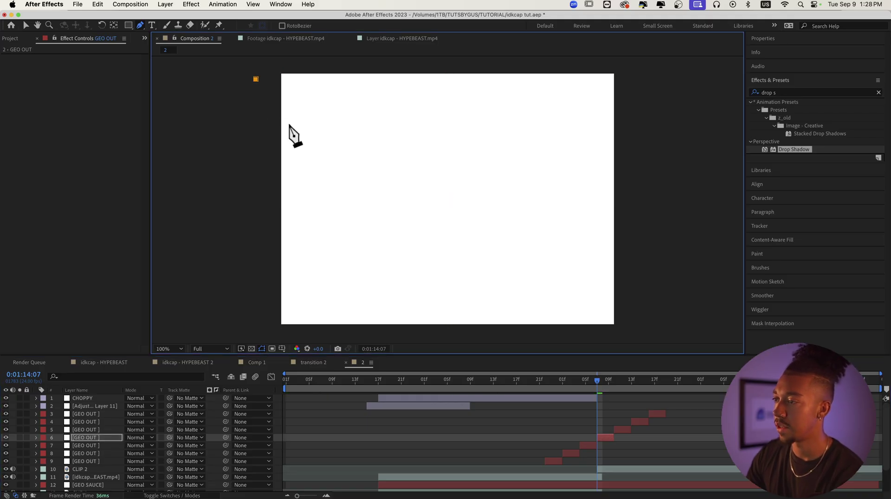
left_click(441, 83)
key("ctrl+z")
left_click(342, 117)
left_click(414, 131)
left_click(516, 124)
left_click(590, 128)
left_click(626, 124)
left_click(633, 133)
left_click(628, 67)
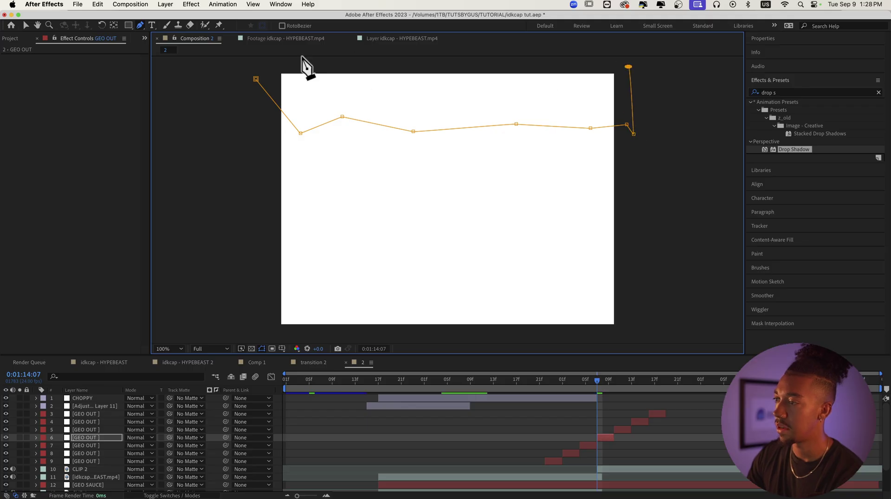
left_click(259, 70)
left_click(256, 79)
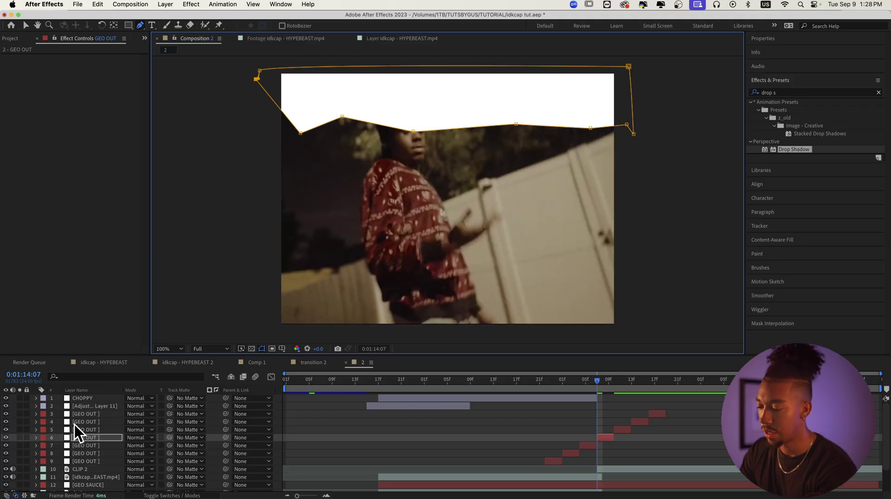
Set the mask mode of the GEO OUT piece at 0:01:14:07 to Subtract.
key("m")
left_click(142, 447)
left_click(152, 459)
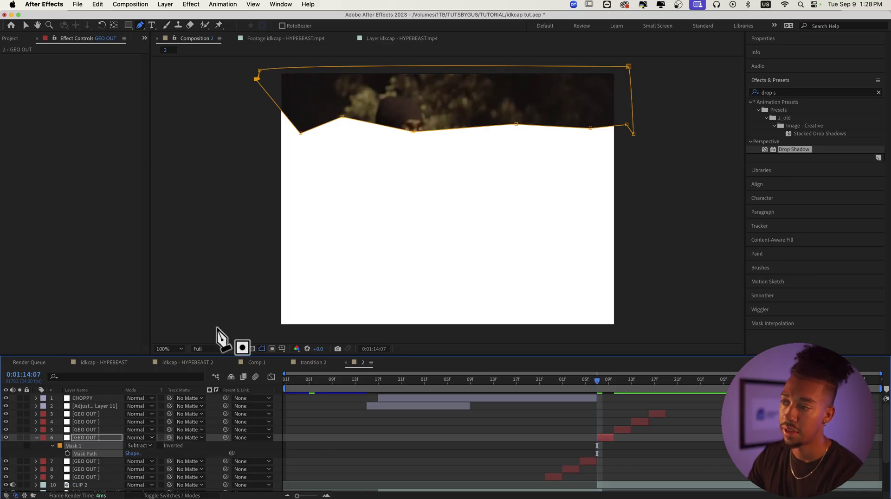
Draw a closed jagged mask down past the middle of the frame on the GEO OUT piece at 0:01:14:10.
key("period")
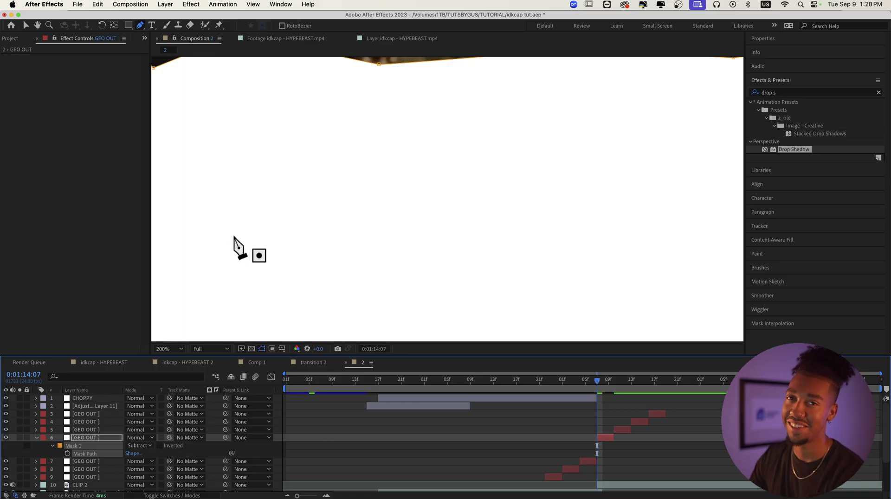
key("comma")
key("super+Up")
key("i")
left_click(243, 73)
left_click(277, 237)
left_click(395, 235)
left_click(509, 227)
left_click(561, 252)
left_click(637, 220)
left_click(630, 64)
left_click(243, 73)
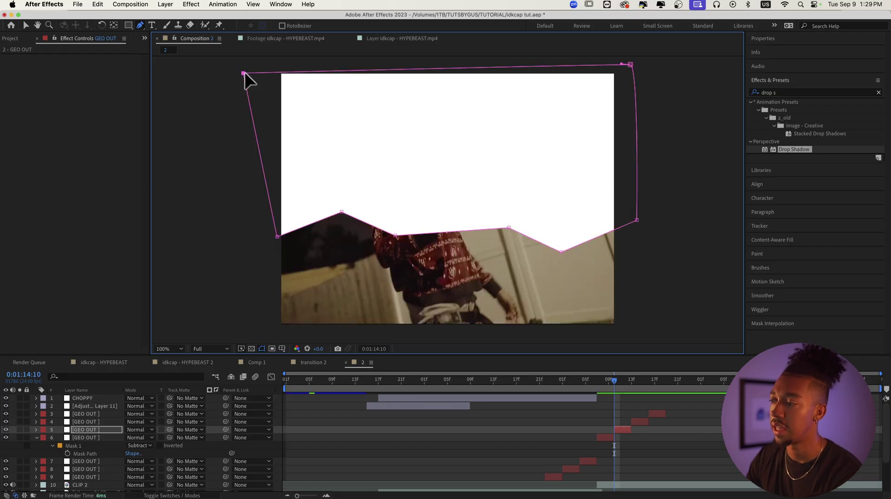
left_click_drag(243, 73, 243, 66)
Set the mask mode of the GEO OUT piece at 0:01:14:10 to Subtract.
key("super+Right")
key("super+Right")
key("super+Right")
key("super+Left")
key("super+Left")
key("super+Left")
key("Page_Down")
key("Page_Down")
key("Page_Up")
key("Page_Up")
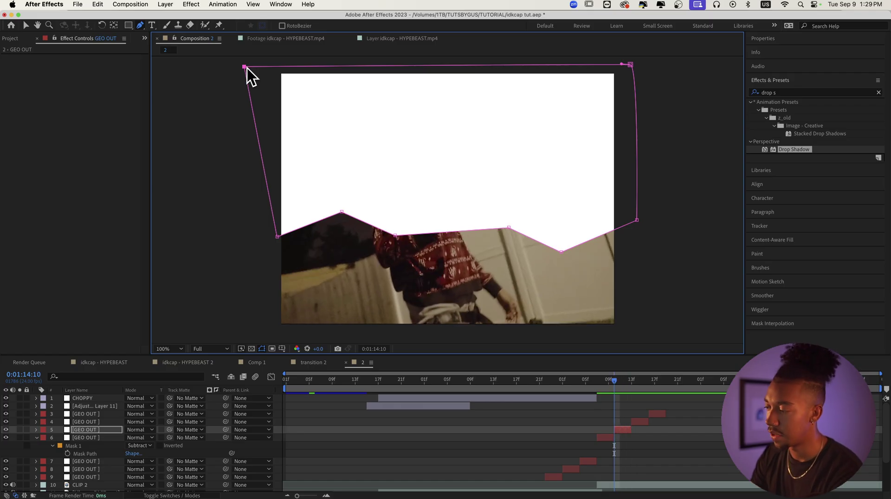
key("super+v")
left_click(139, 438)
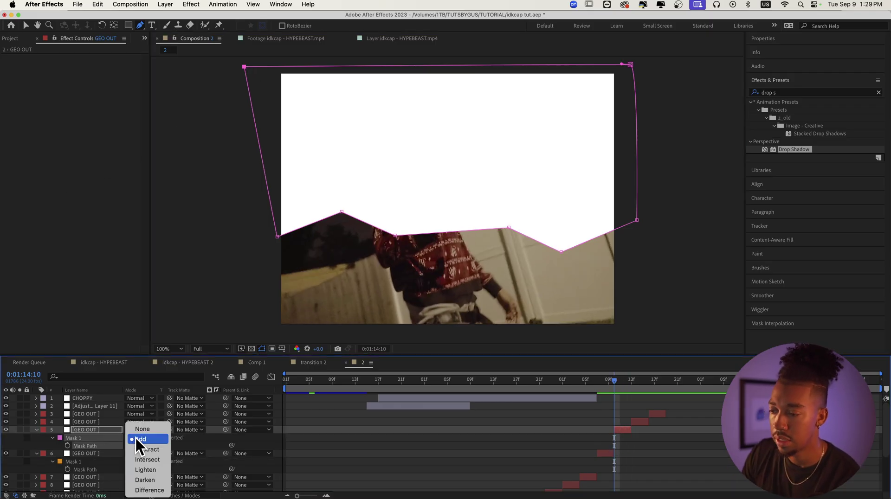
left_click(147, 449)
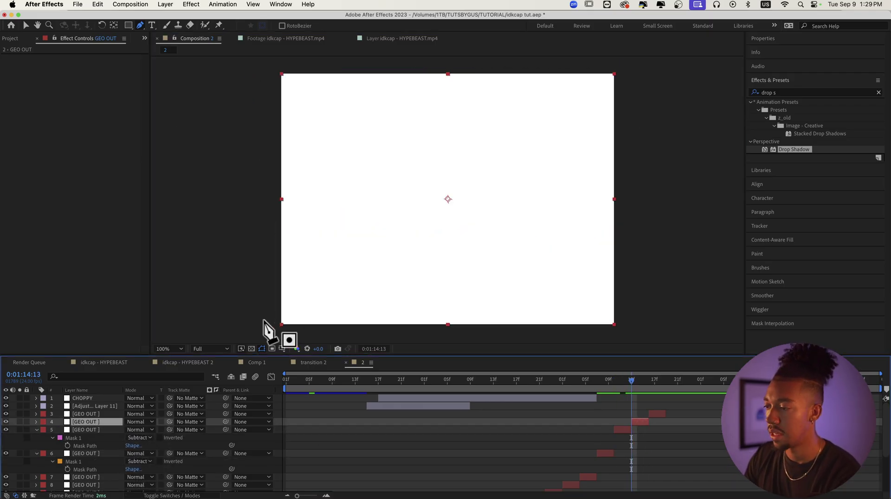
Draw a jagged mask edge across the lower part of the frame for the GEO OUT piece at 0:01:14:13.
left_click(264, 320)
left_click(325, 245)
left_click(354, 278)
left_click(465, 243)
left_click(593, 260)
left_click(611, 289)
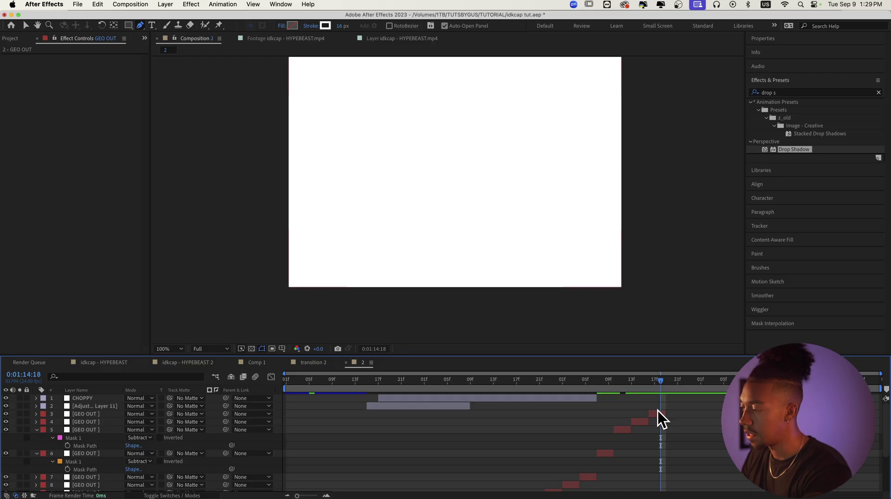
Delete the last GEO OUT piece, starting at 0:01:14:16, and play back the transition.
left_click(657, 412)
key("Delete")
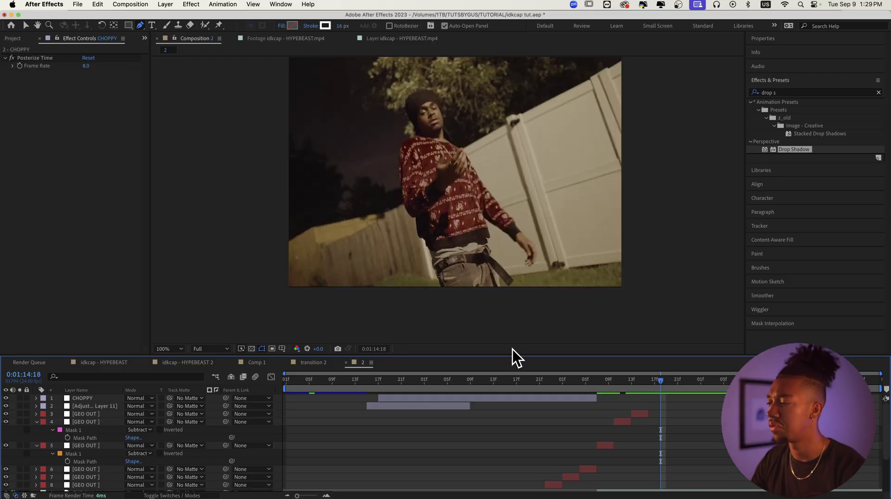
key("space")
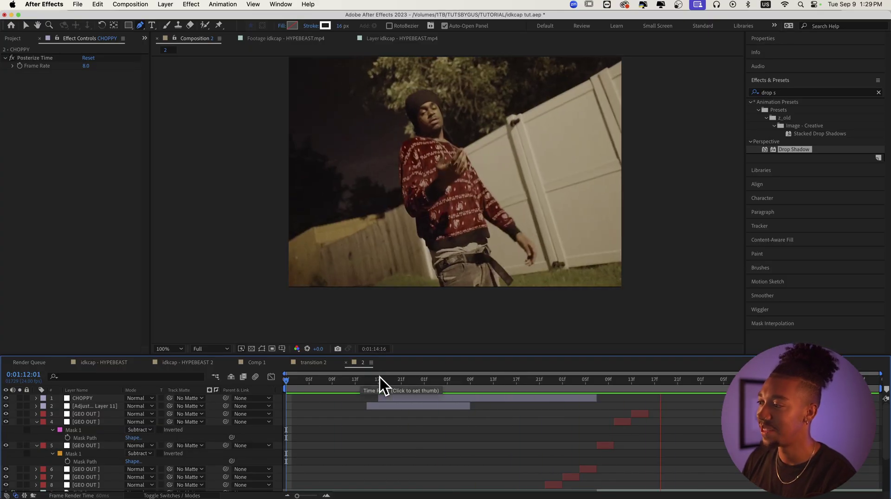
key("space")
Pre-compose all remaining GEO OUT pieces into a new composition named GEO OUT, adjusting its duration to the selected layers.
left_click(596, 377)
scroll(455, 400, "down", 3)
left_click(105, 462)
scroll(105, 460, "up", 3)
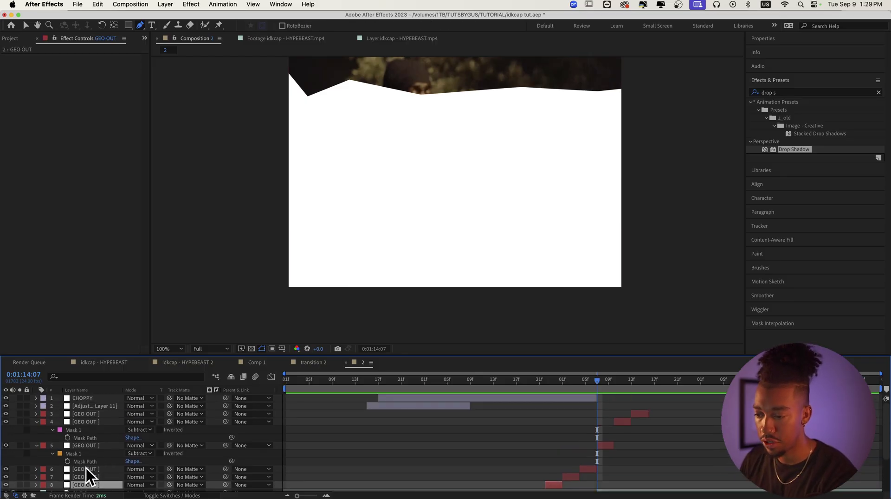
left_click(86, 469, "shift")
left_click(95, 446, "shift")
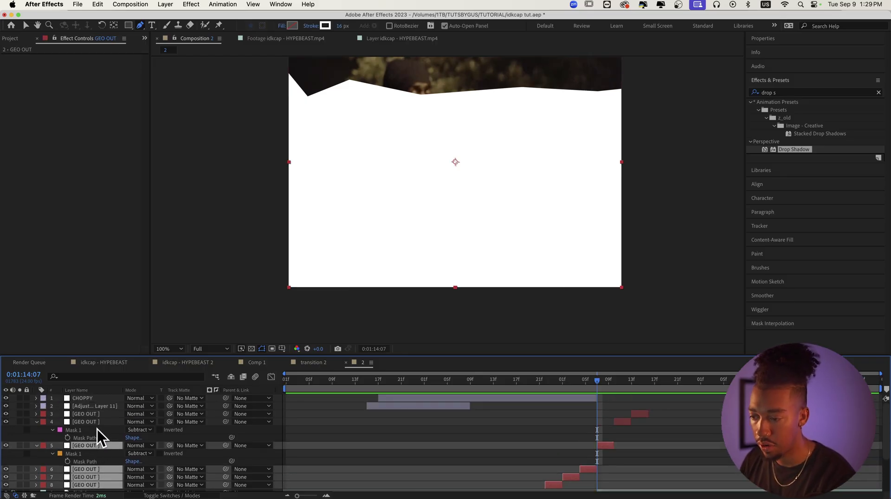
left_click(99, 423, "shift")
left_click(98, 414, "shift")
right_click(99, 411)
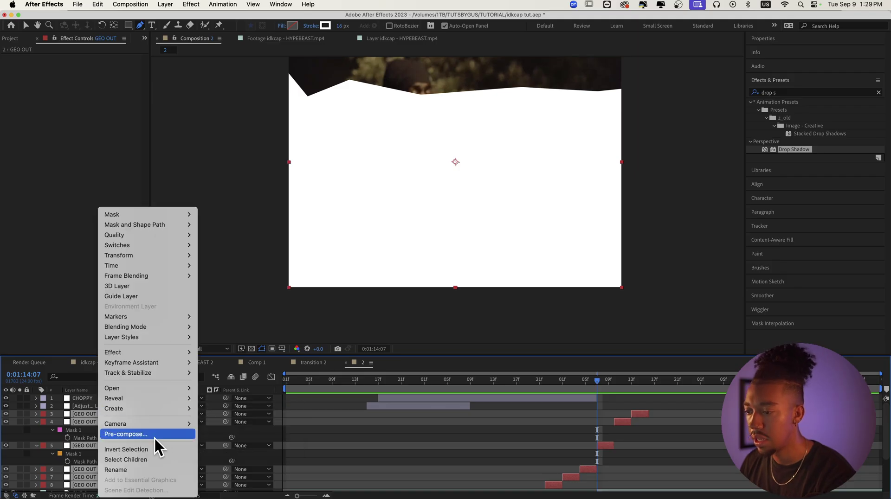
left_click(141, 434)
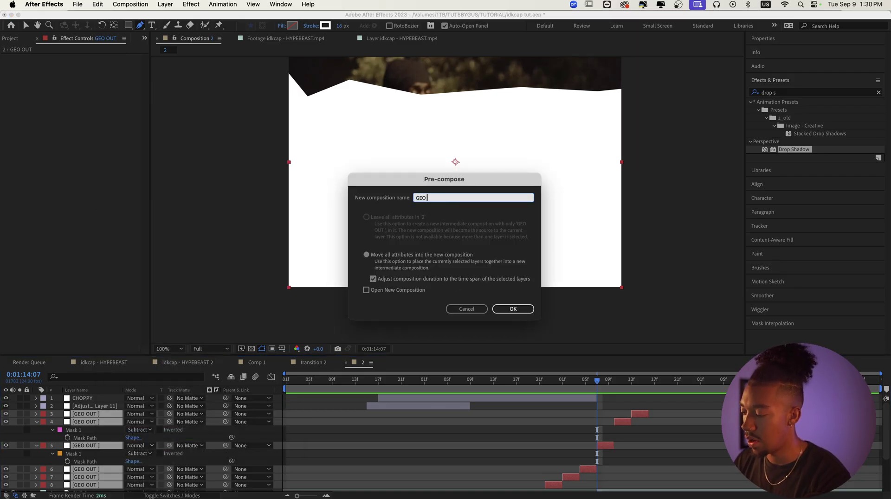
key("Return")
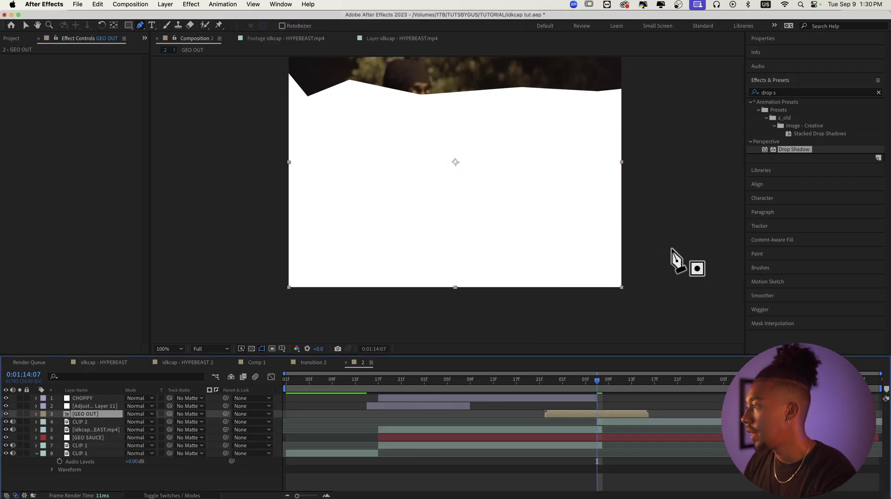
Apply Drop Shadow to the GEO OUT pre-comp with direction -20°, distance 29 and opacity 70%.
left_click_drag(810, 160, 618, 169)
key("v")
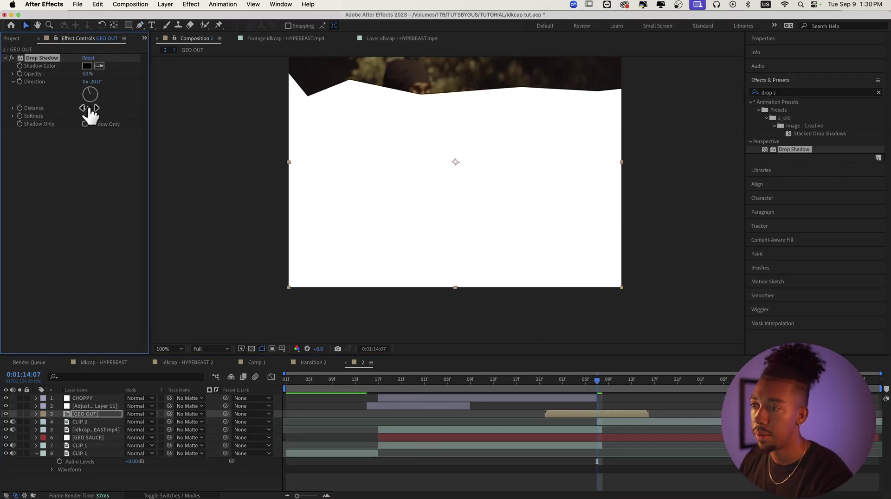
left_click_drag(89, 118, 95, 119)
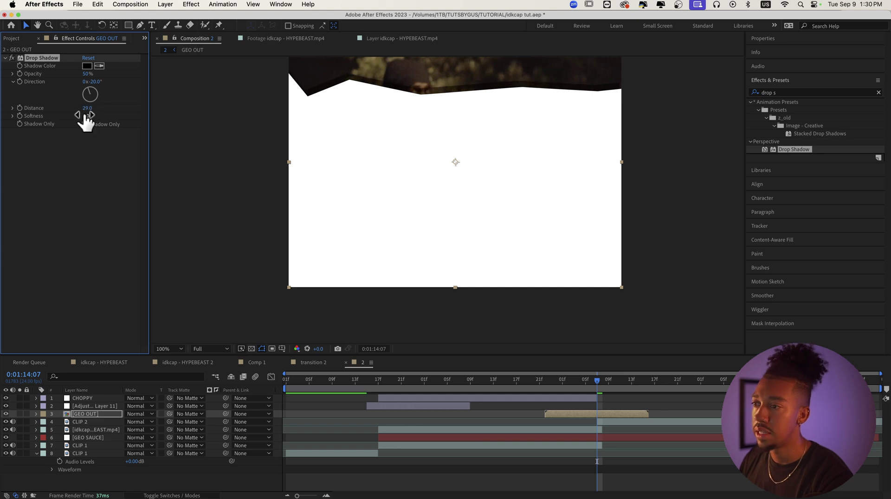
left_click_drag(87, 77, 112, 77)
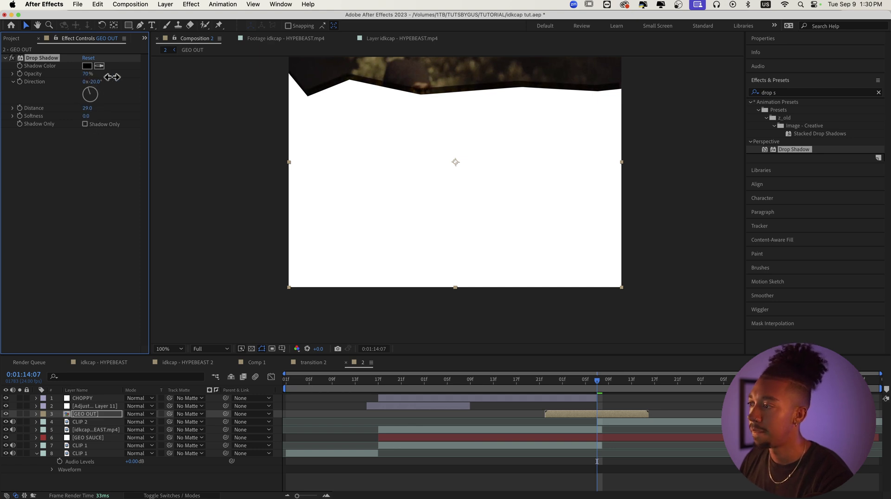